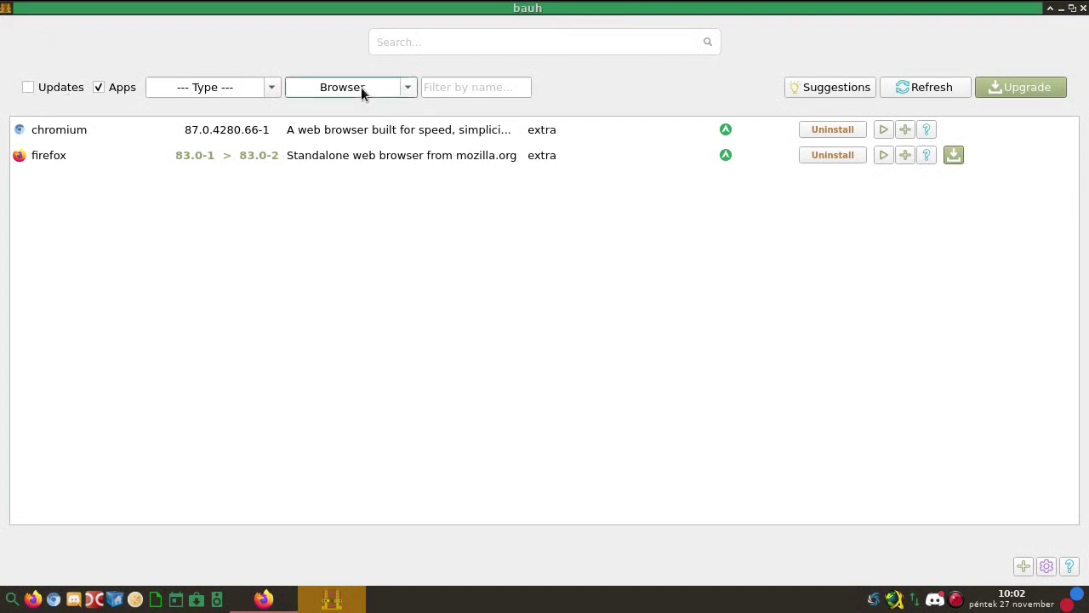
click(409, 87)
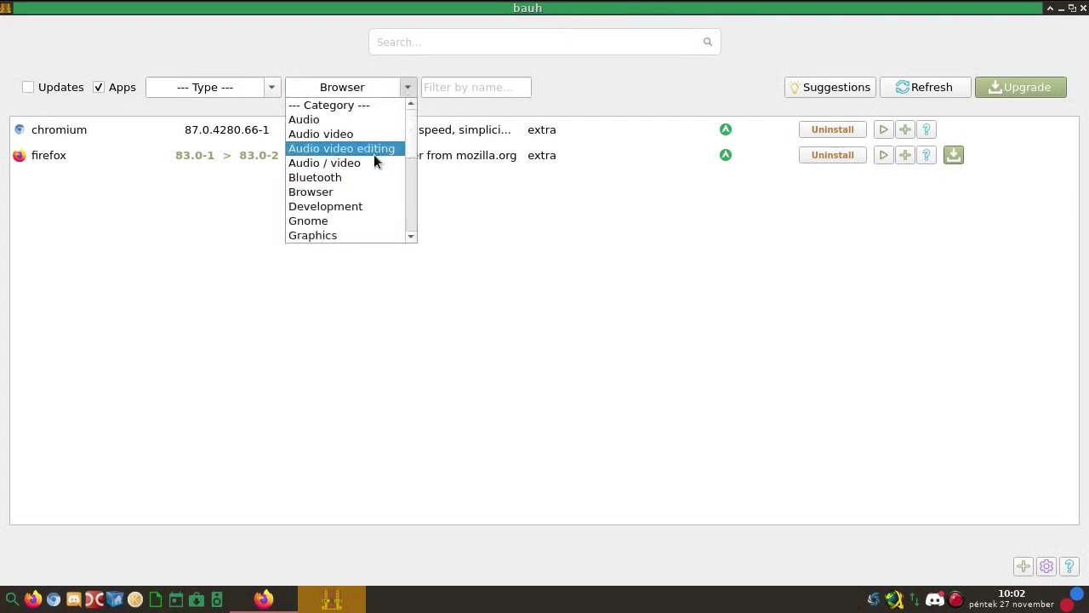
scroll(373, 158, down, 3)
scroll(374, 154, down, 2)
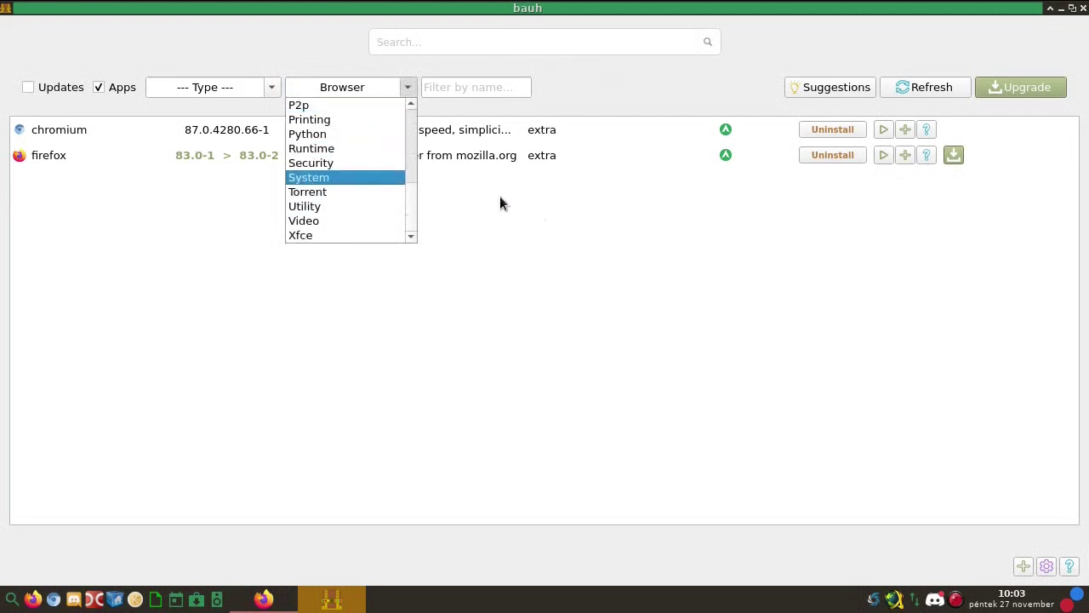
click(562, 230)
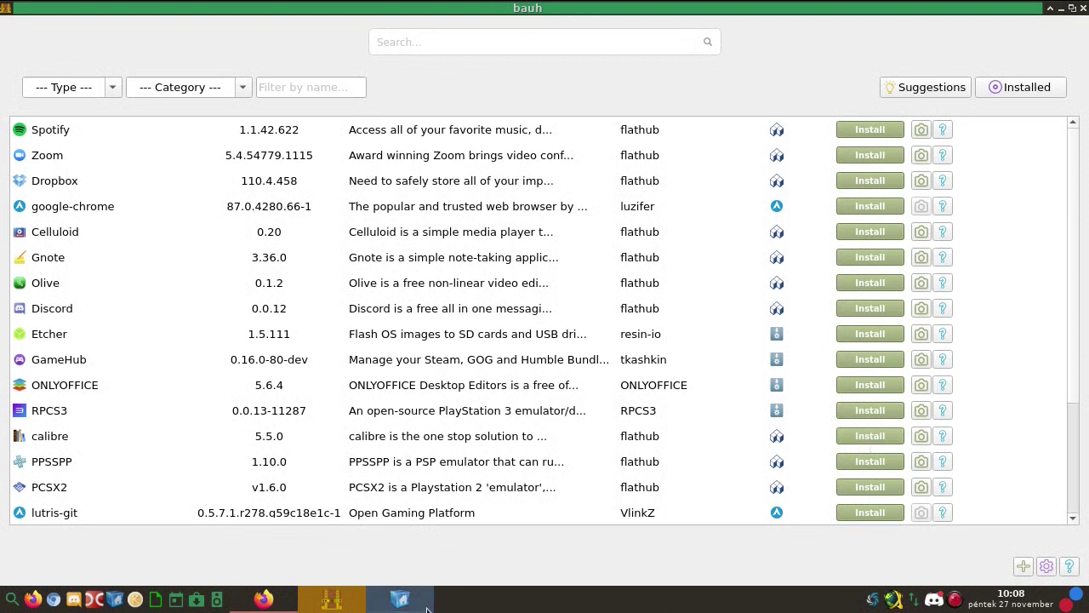
Step: Switch to the file manager and rename kdenlive-20.08.3-x86_64.appimage in Letöltések to kdenlive-20.08.3-x86_64.AppImage
click(402, 599)
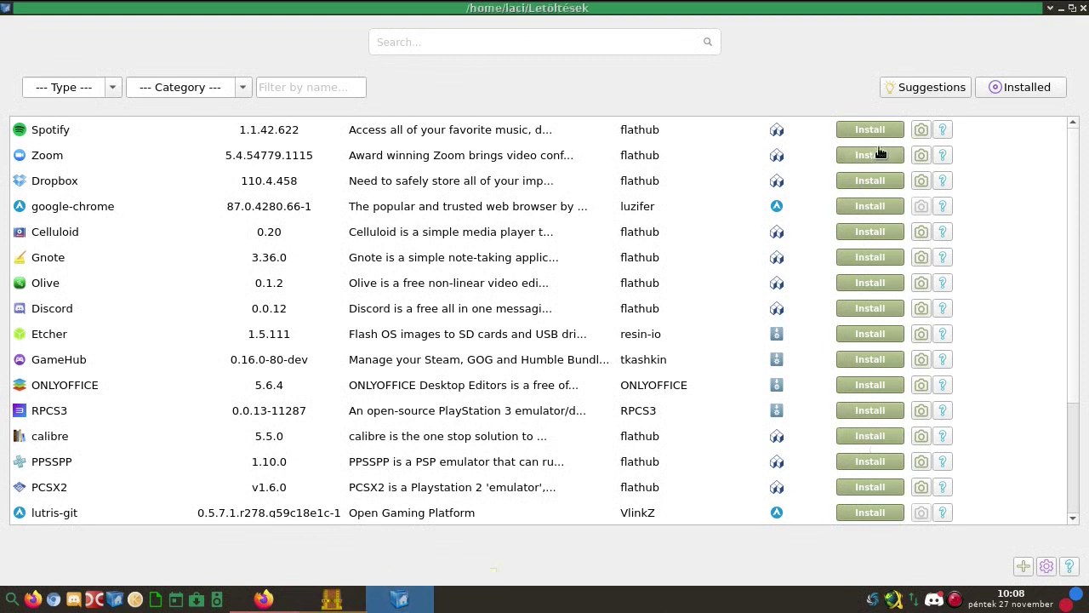
click(1050, 7)
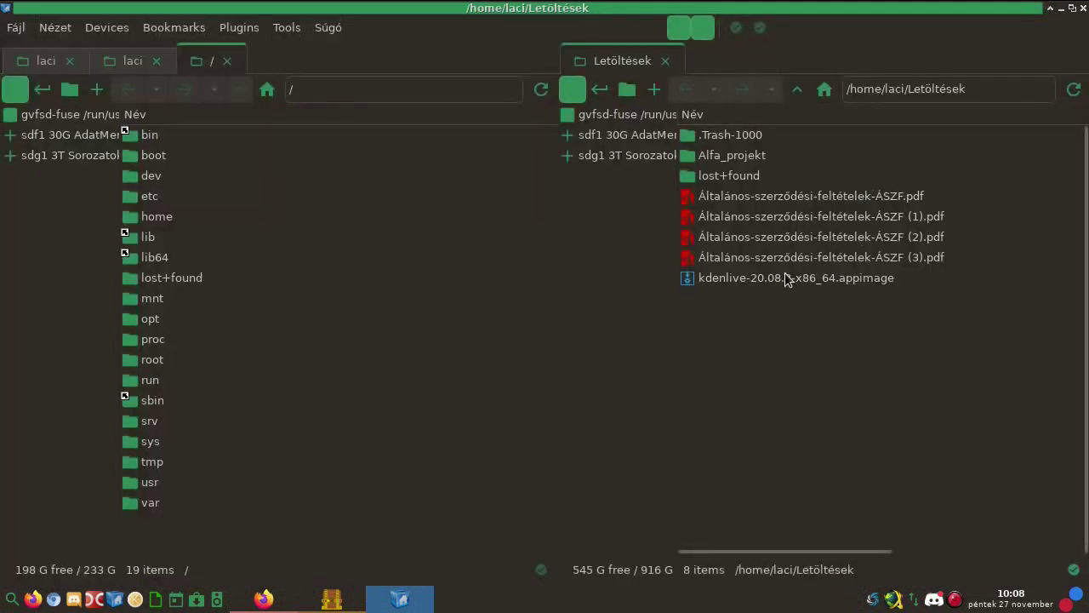
click(880, 281)
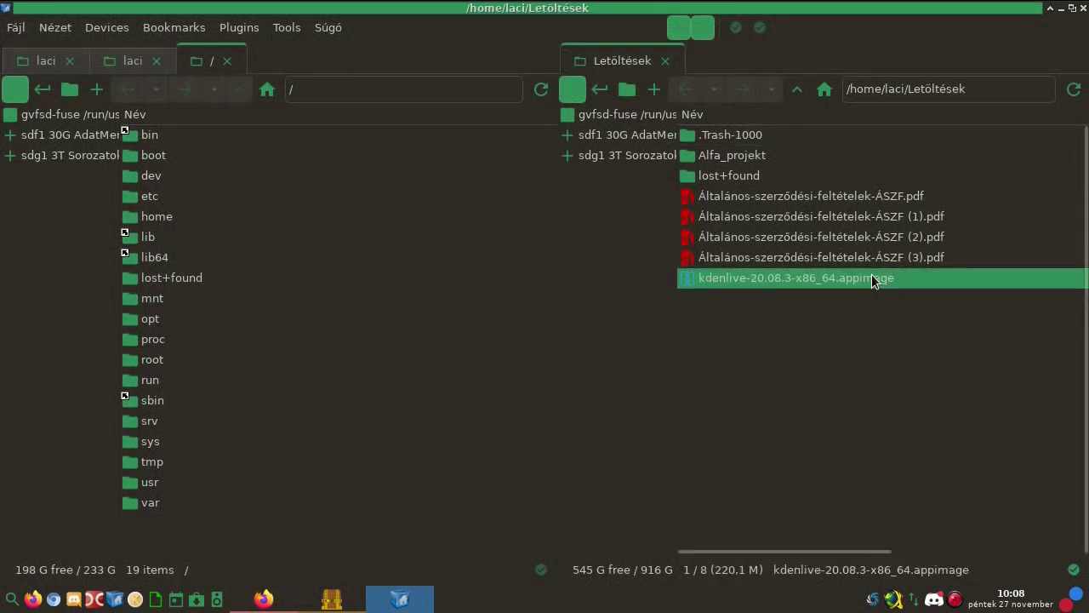
key(F2)
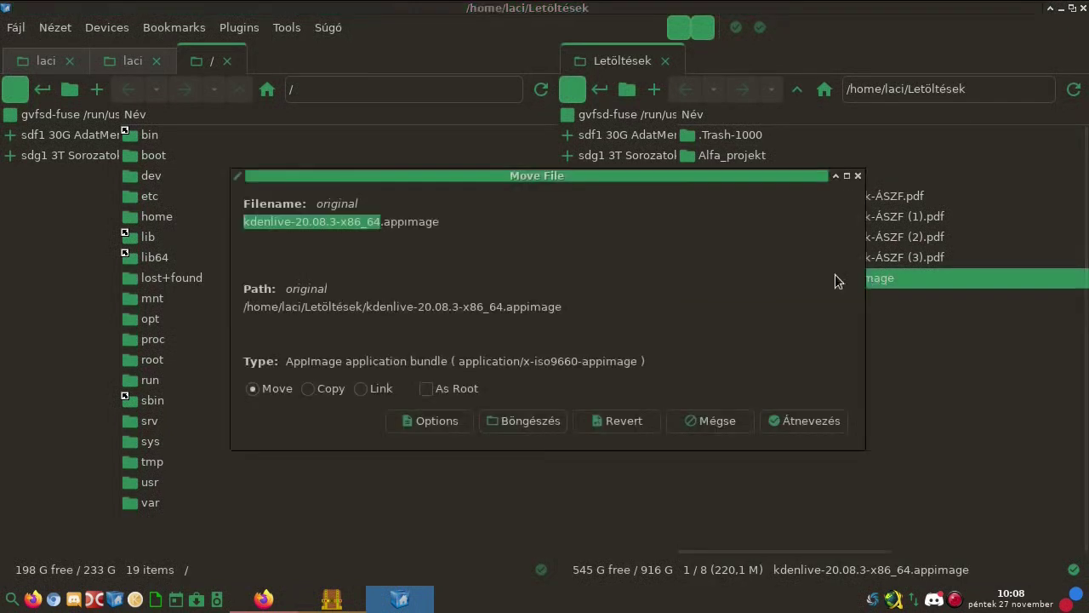
click(384, 223)
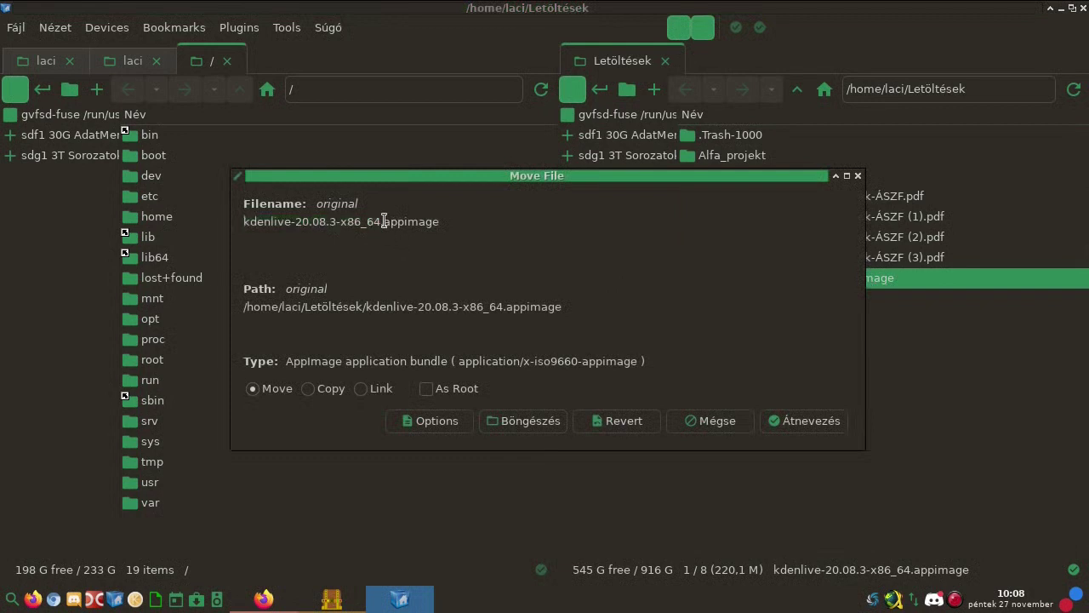
key(Delete)
text(A)
key(End)
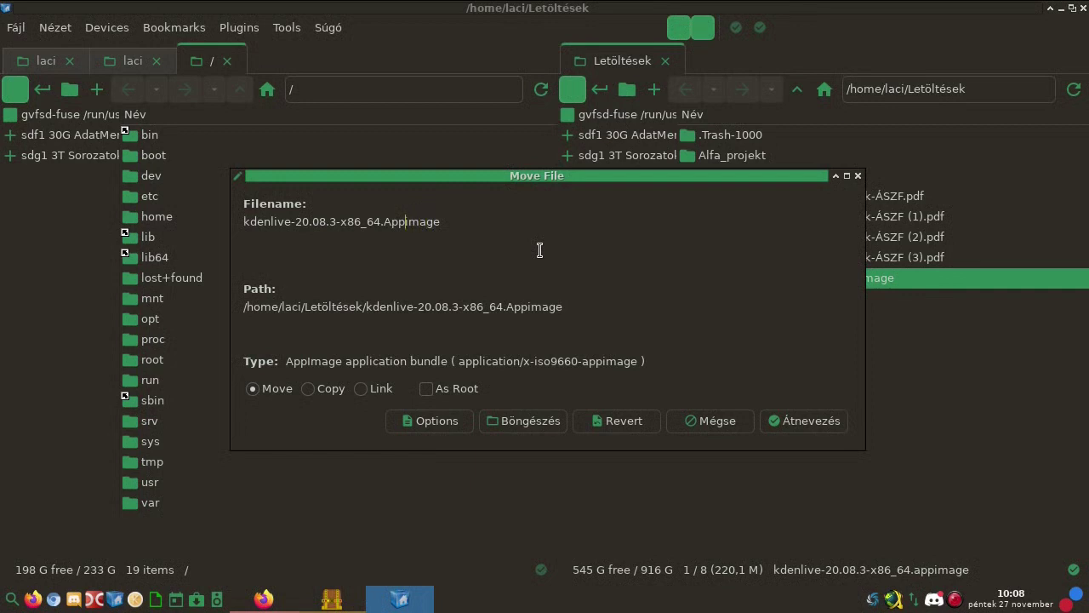
key(BackSpace)
text(p)
key(Delete)
text(I)
click(805, 424)
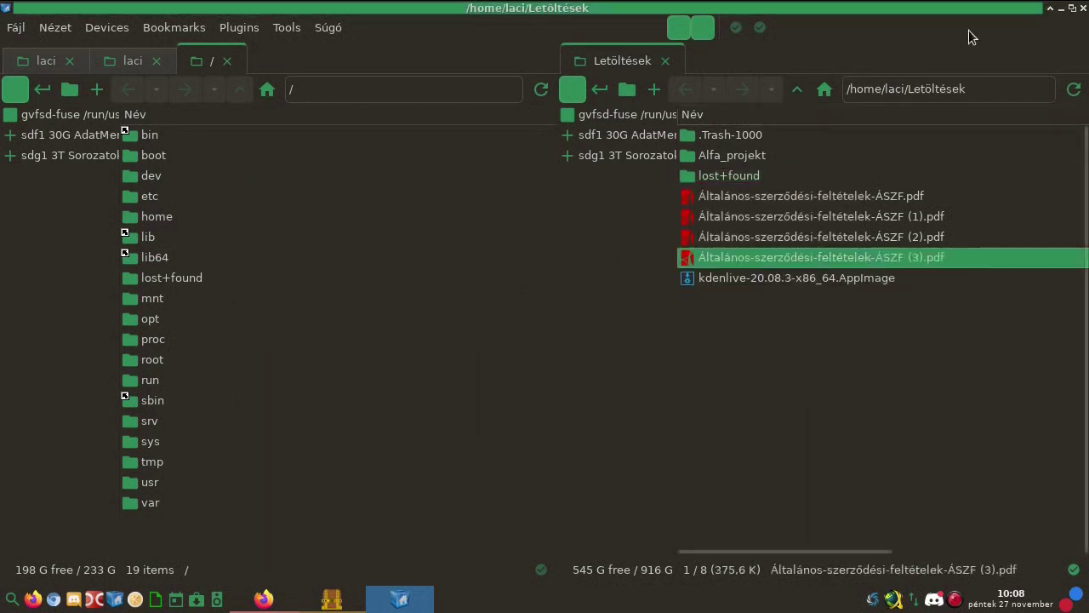
Step: Return to bauh, start the Install AppImage file action and open its file selector
click(1049, 8)
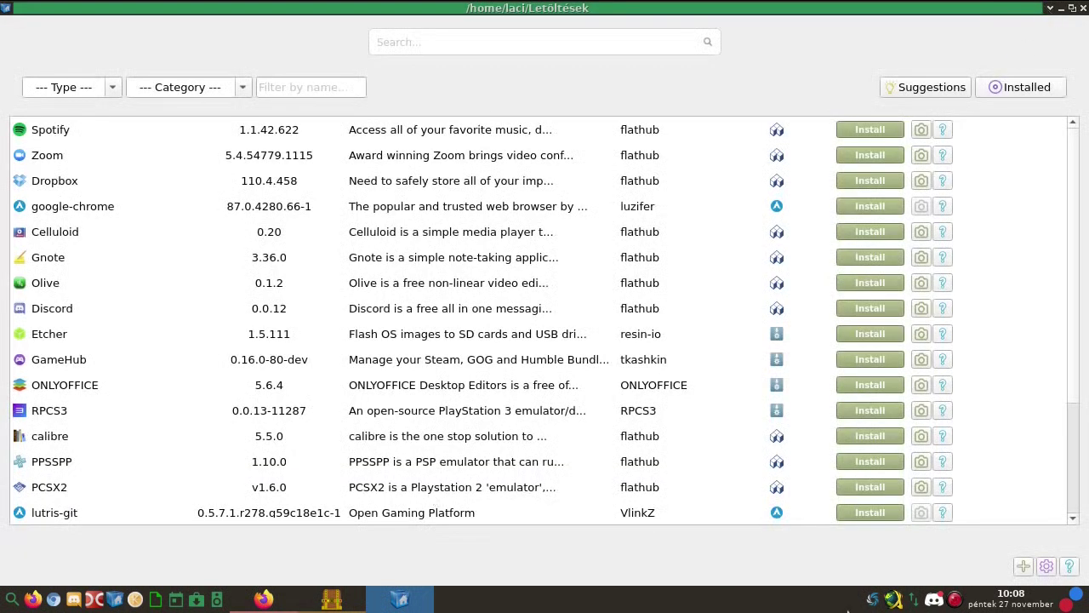
click(1026, 565)
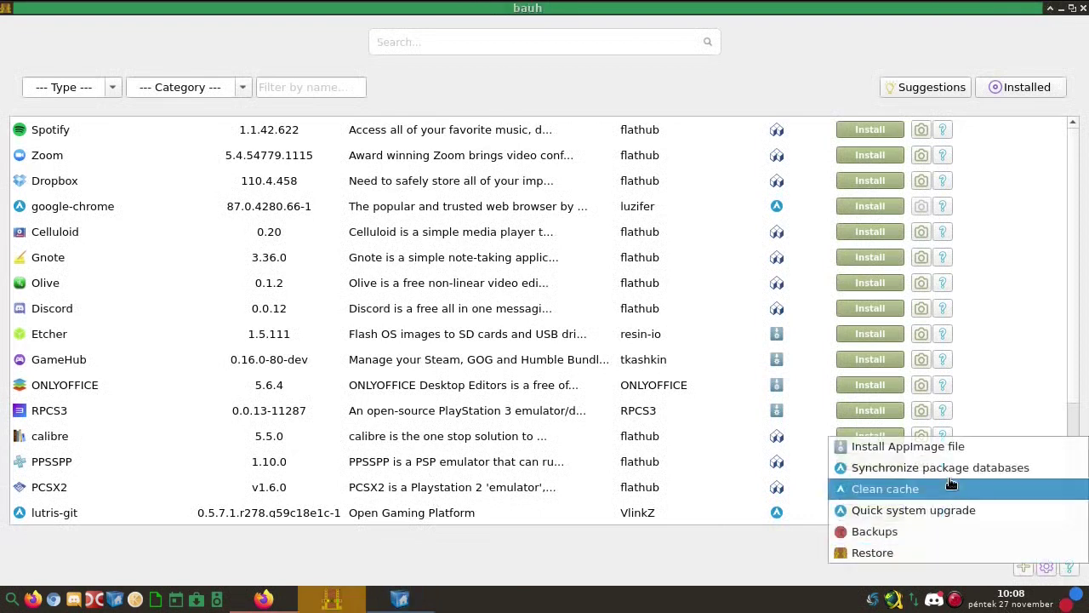
click(942, 443)
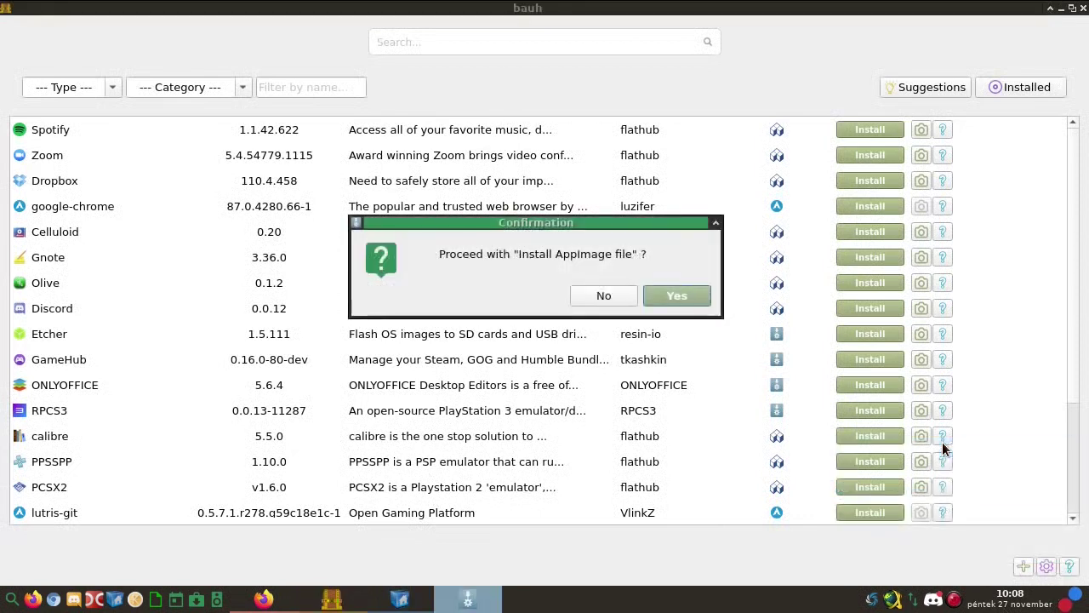
click(677, 296)
click(628, 180)
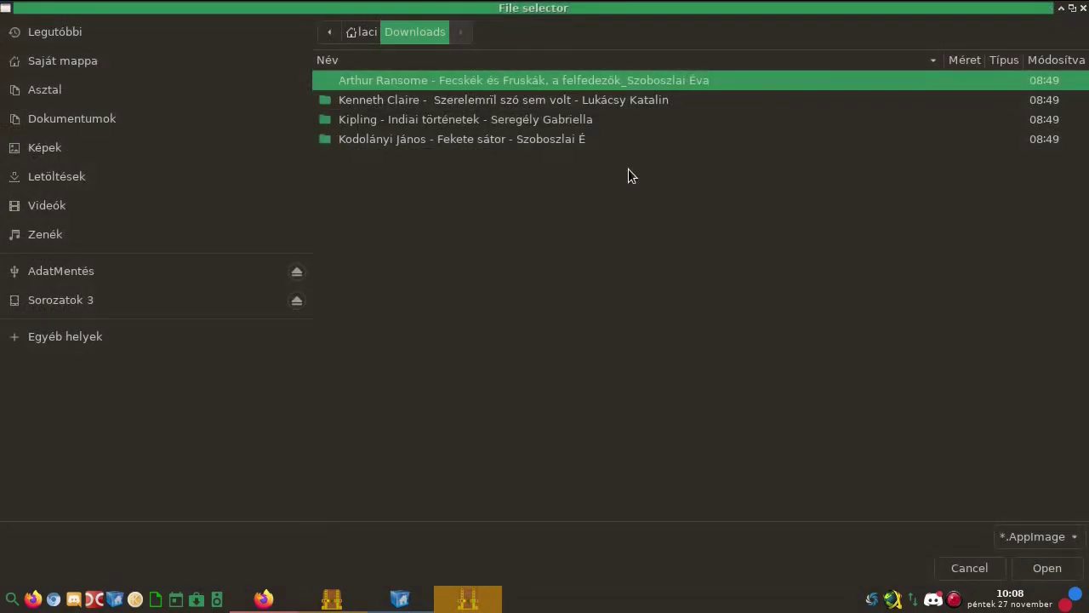
Step: Choose kdenlive-20.08.3-x86_64.AppImage from the Letöltések folder as the file to install
click(354, 33)
double_click(383, 139)
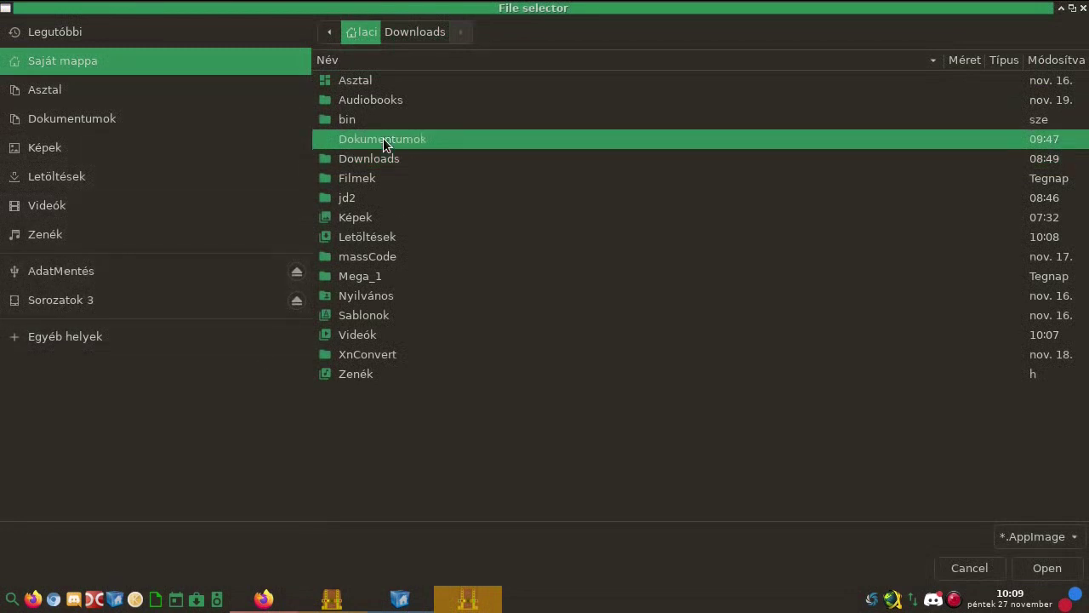
click(361, 36)
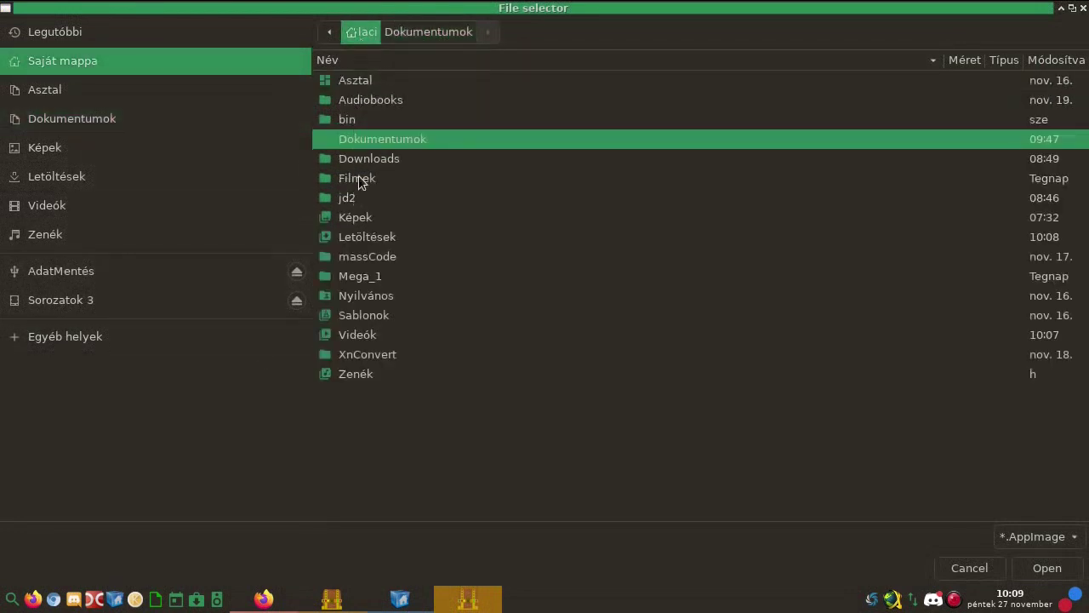
double_click(361, 240)
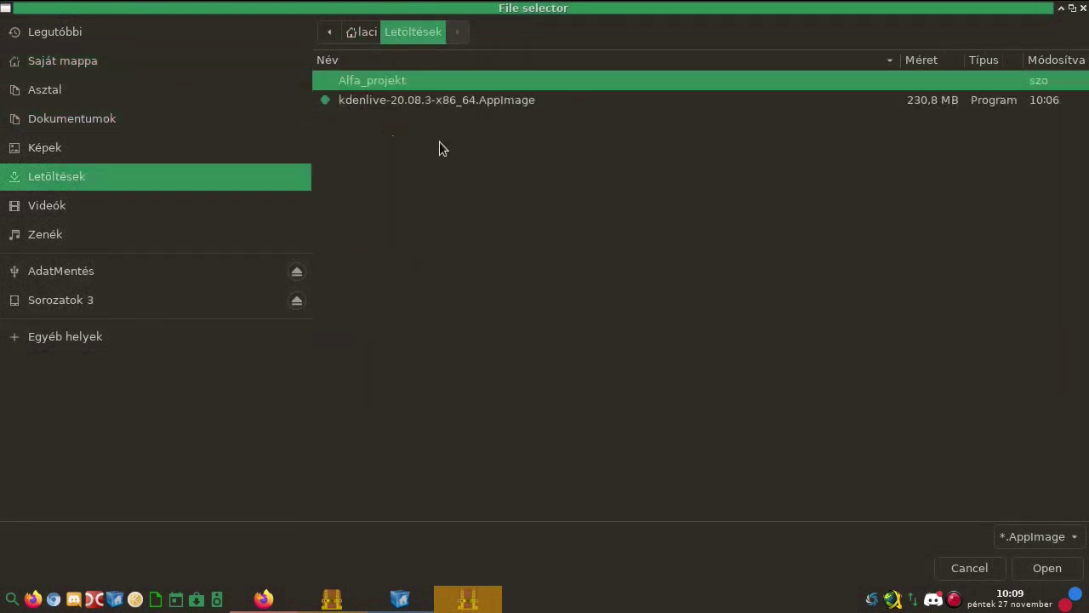
click(450, 104)
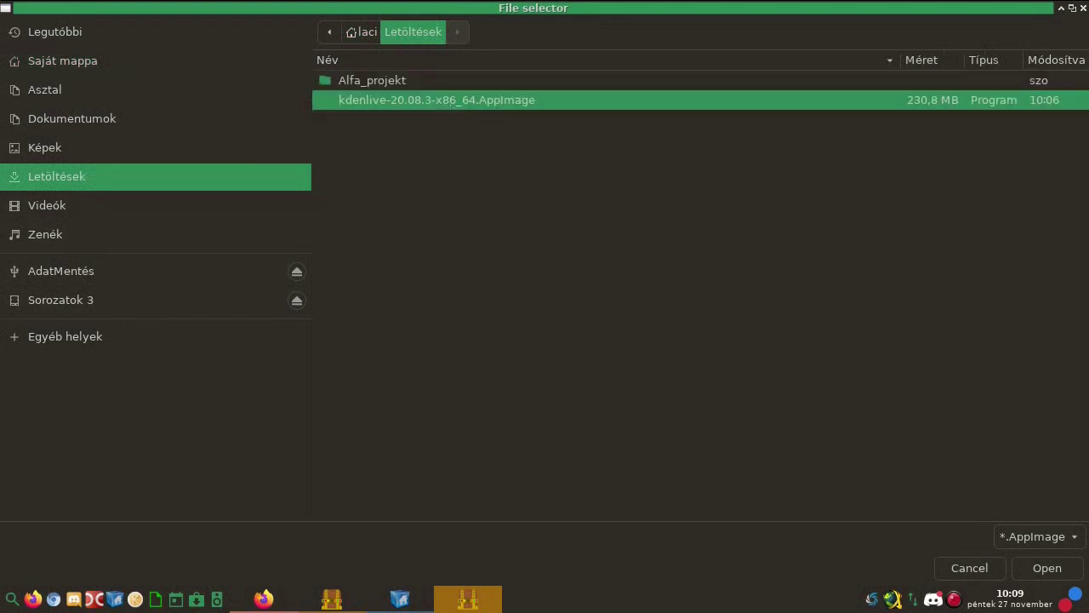
click(1064, 566)
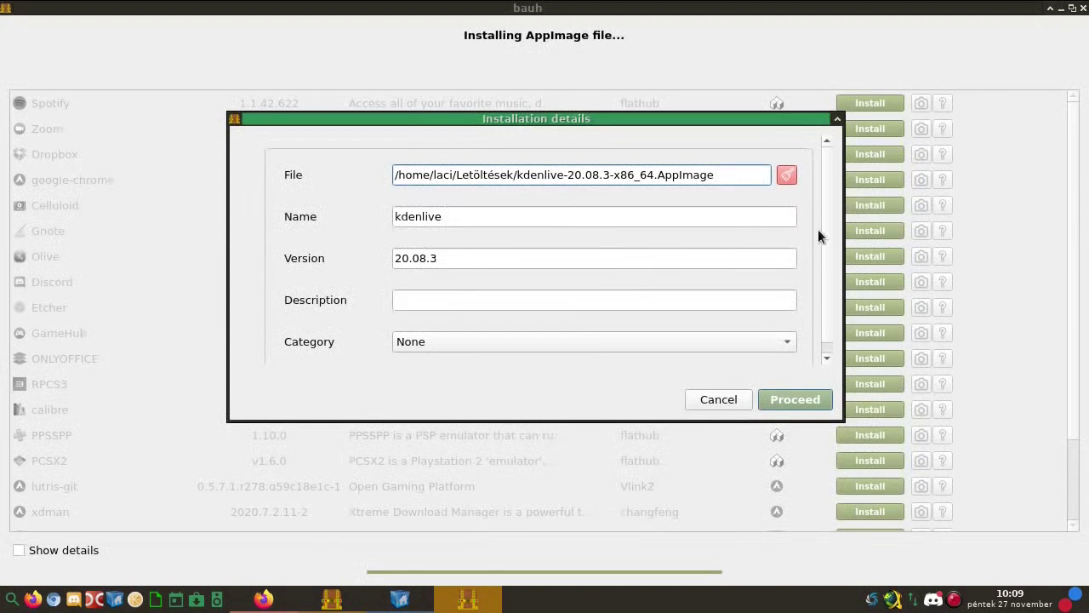
Step: Set the kdenlive installation's category to Video and its description to AppImage, and proceed with the installation
scroll(826, 234, down, 1)
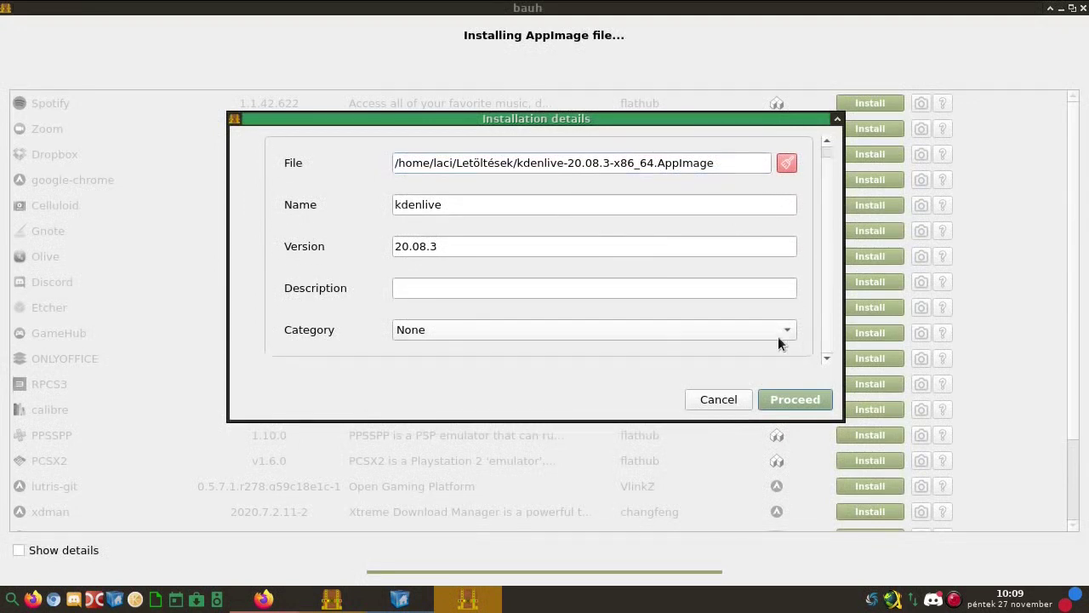
click(440, 329)
click(426, 390)
click(448, 244)
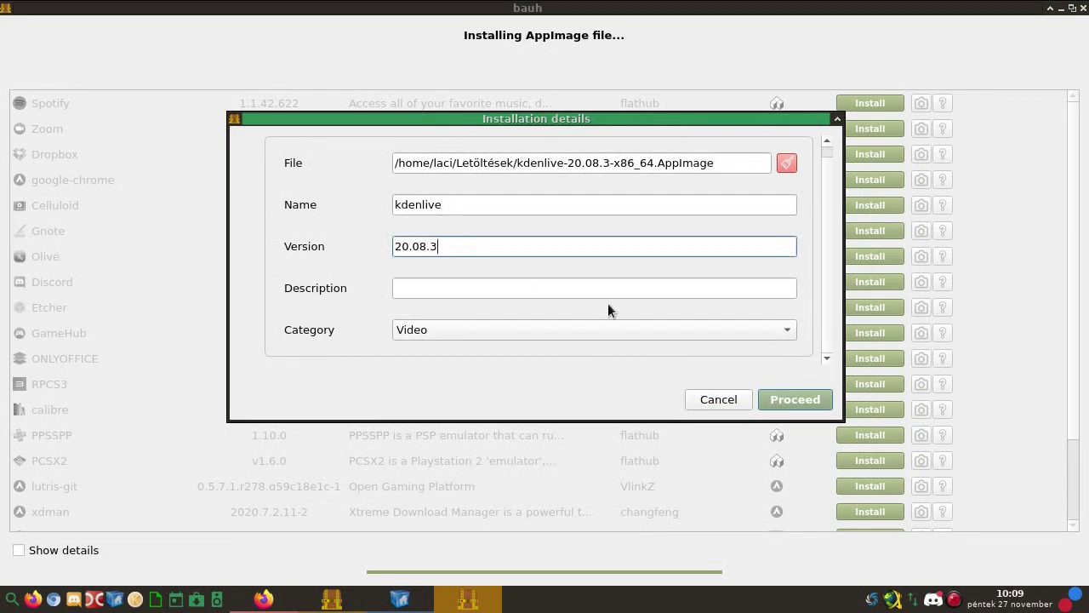
click(448, 293)
text(AppImage)
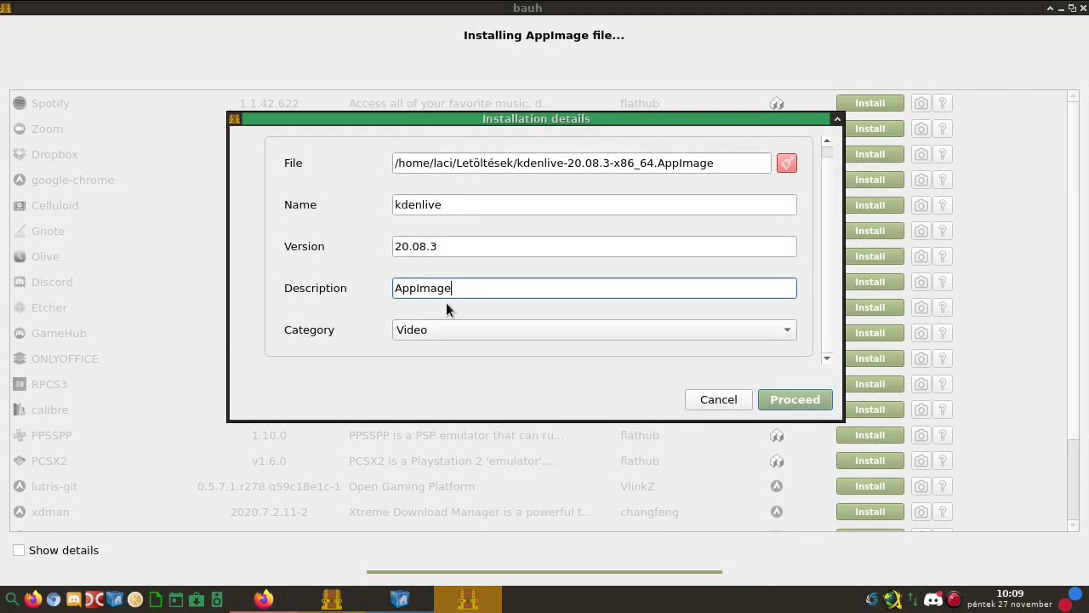
click(805, 395)
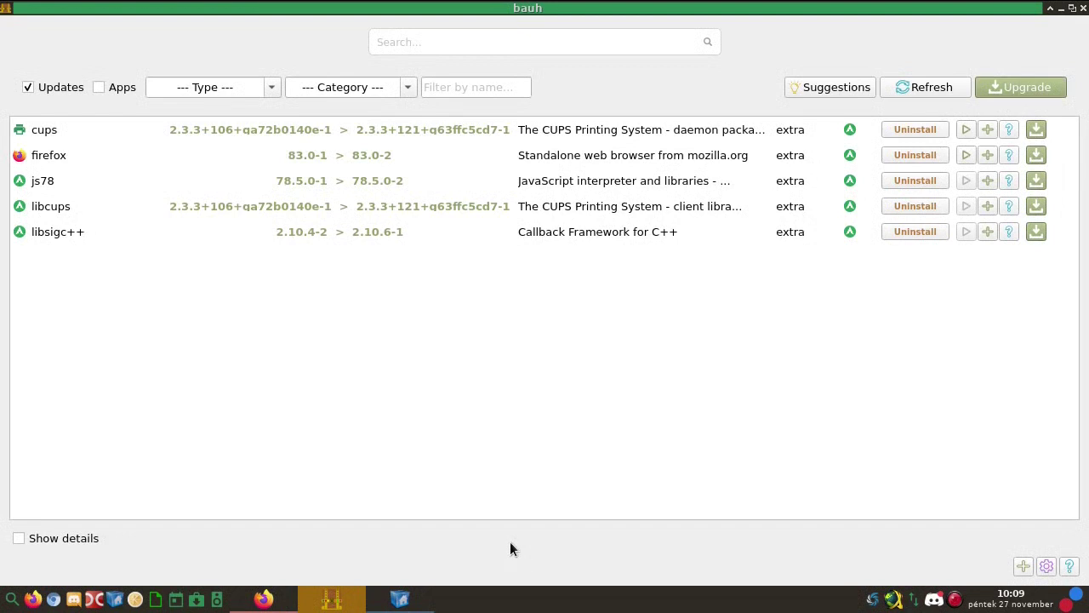
Step: Review the installation log details and the list of additional package management actions
click(20, 538)
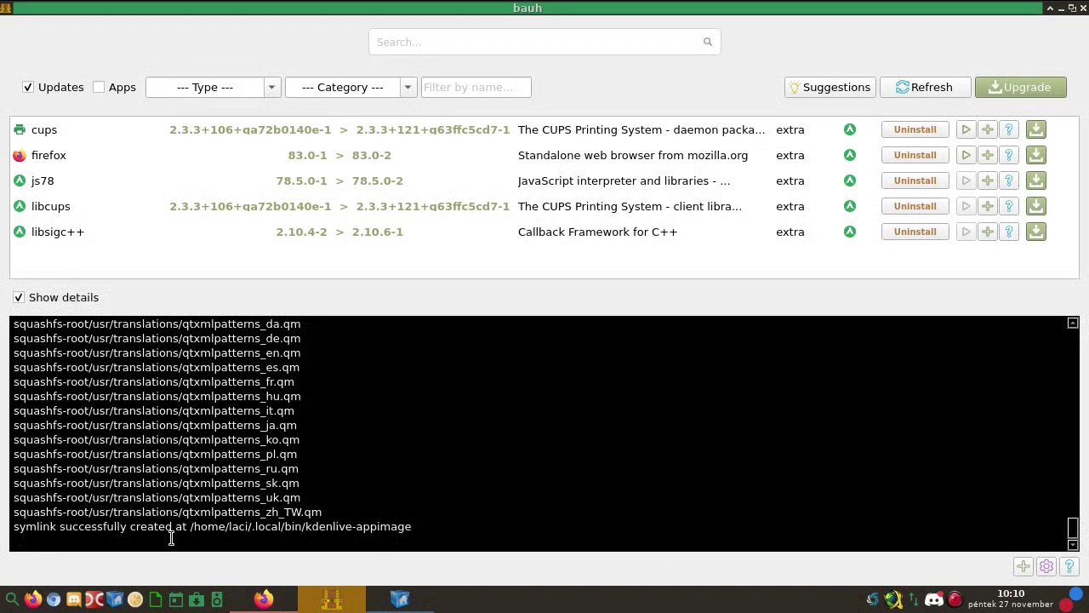
click(18, 297)
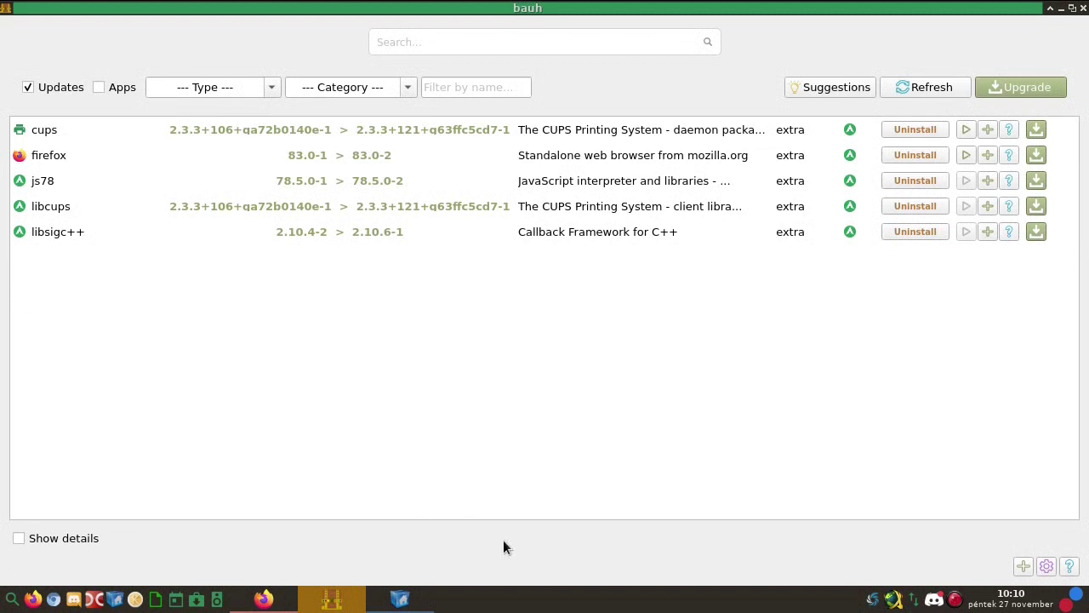
click(1024, 566)
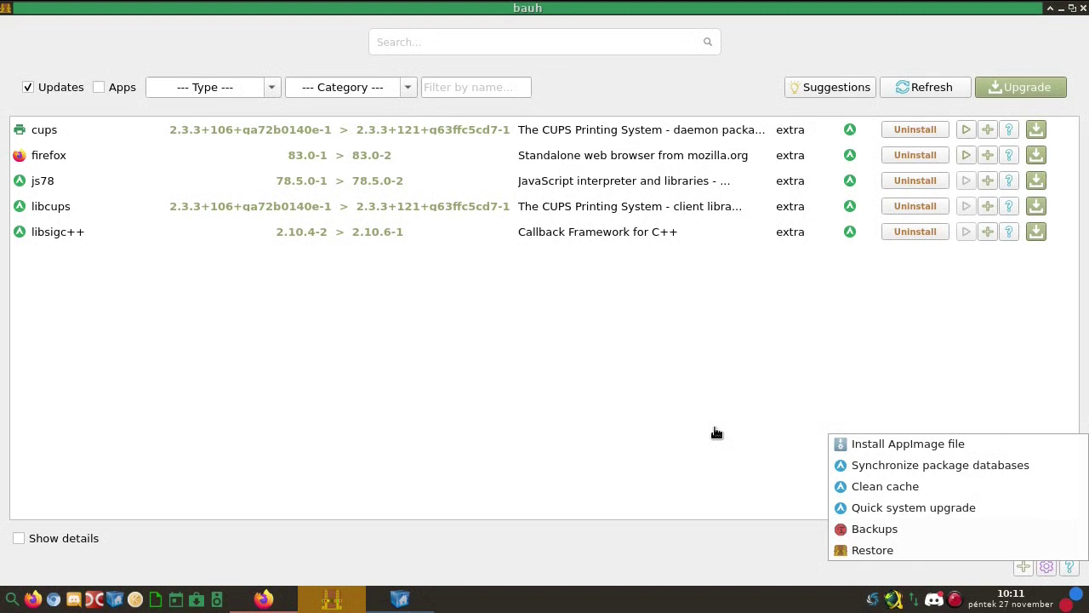
click(715, 428)
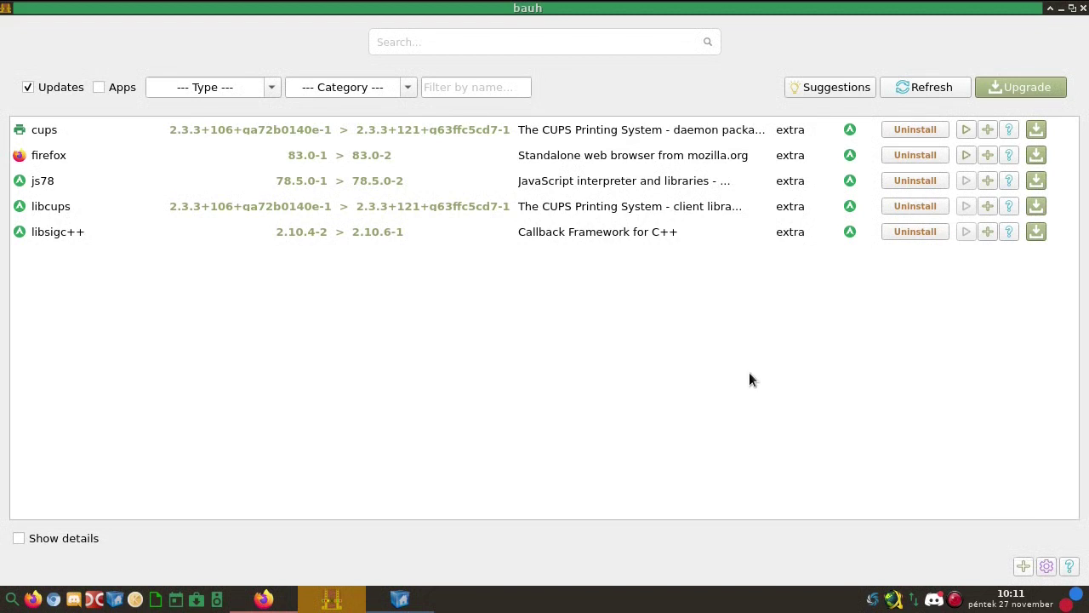
Step: Open the bauh settings and disable Suggestions in the general options
click(1047, 567)
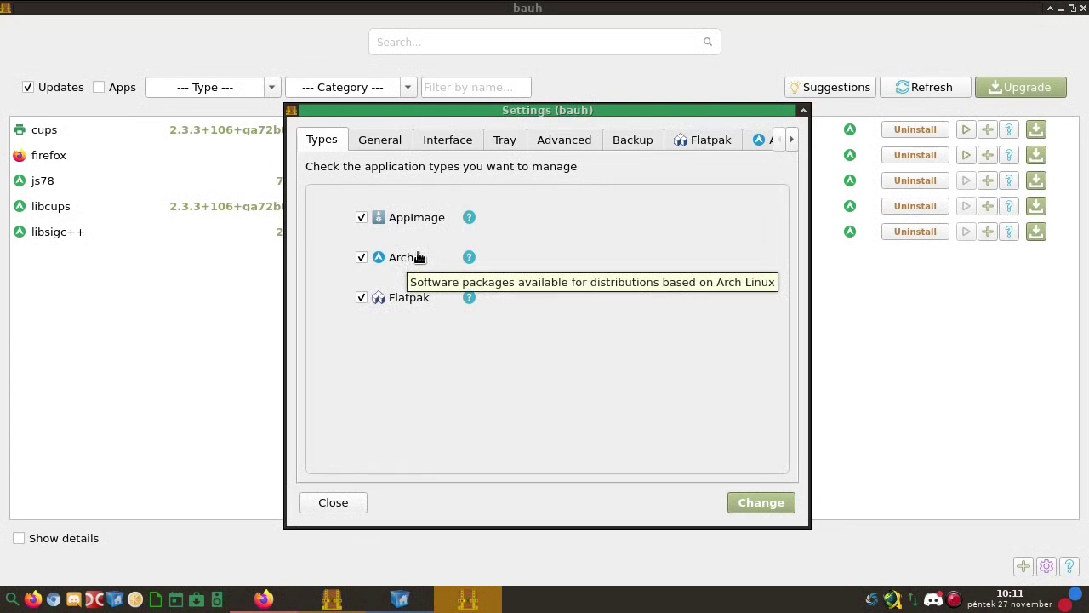
click(392, 140)
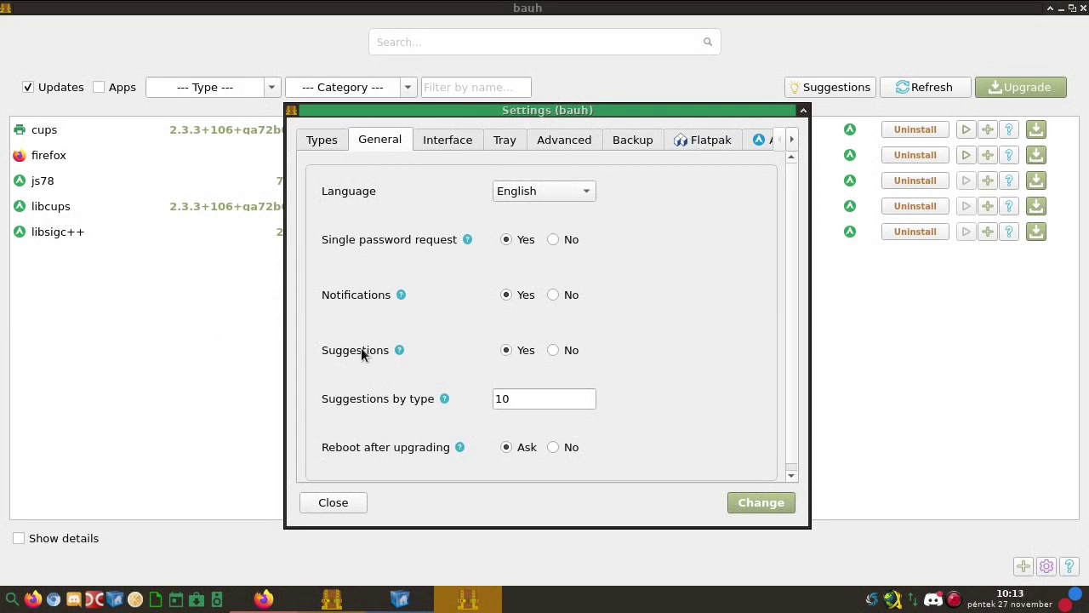
click(553, 350)
scroll(788, 374, down, 1)
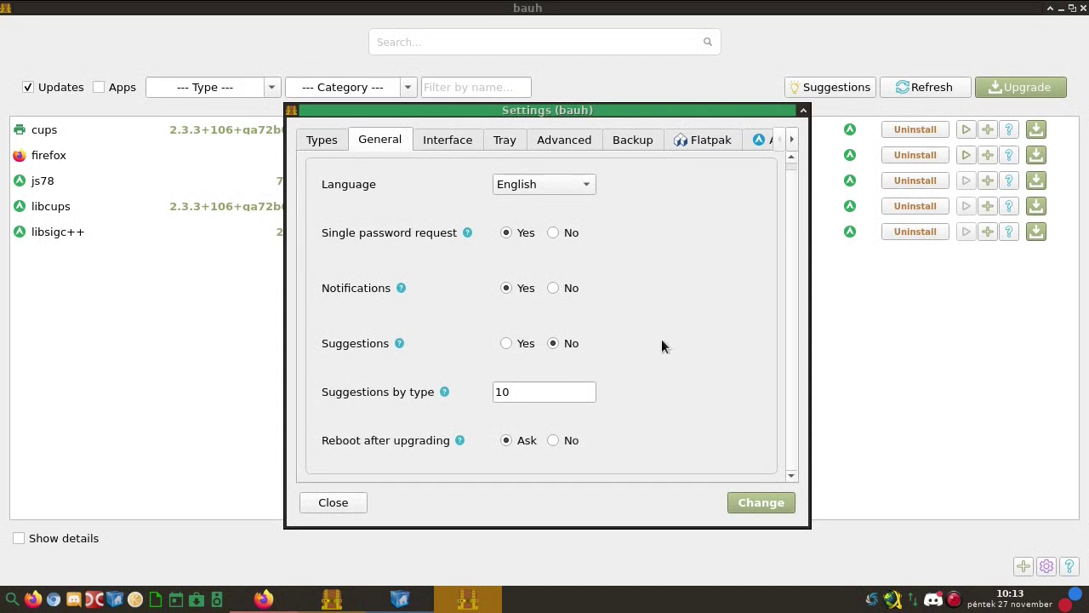
Step: Set the number of applications displayed to 100000 in the interface settings
click(467, 142)
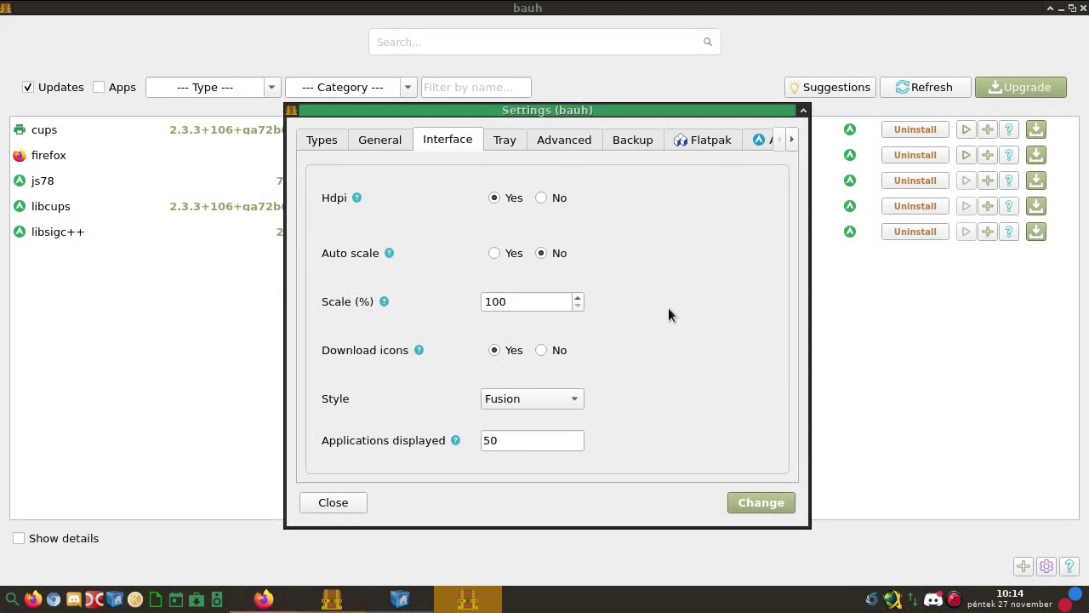
click(525, 437)
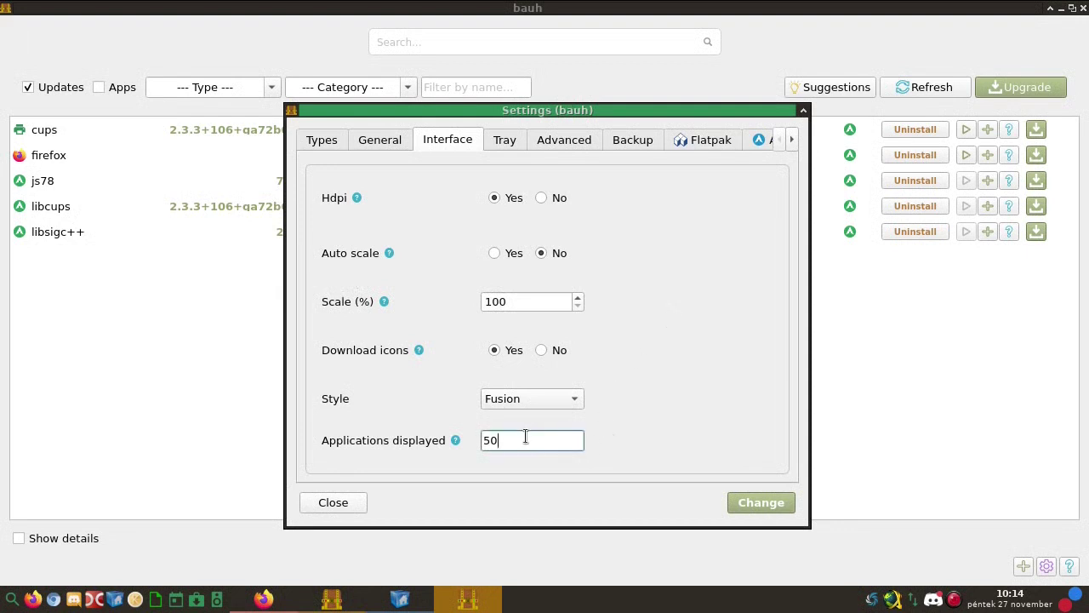
key(BackSpace)
key(BackSpace)
text(100000)
Step: Look through the tray, advanced and backup settings
click(503, 144)
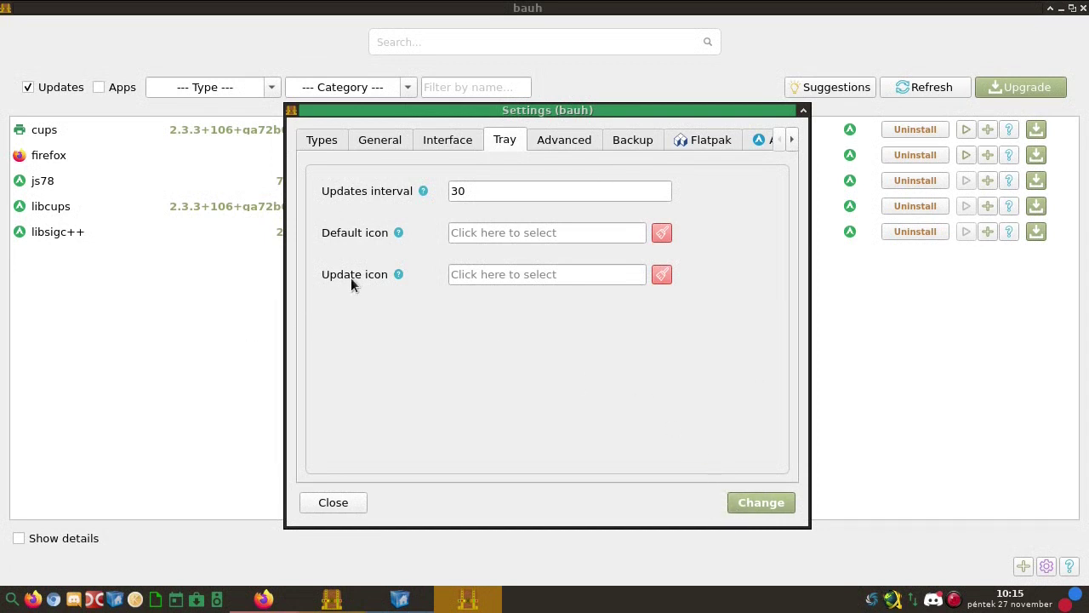
click(571, 141)
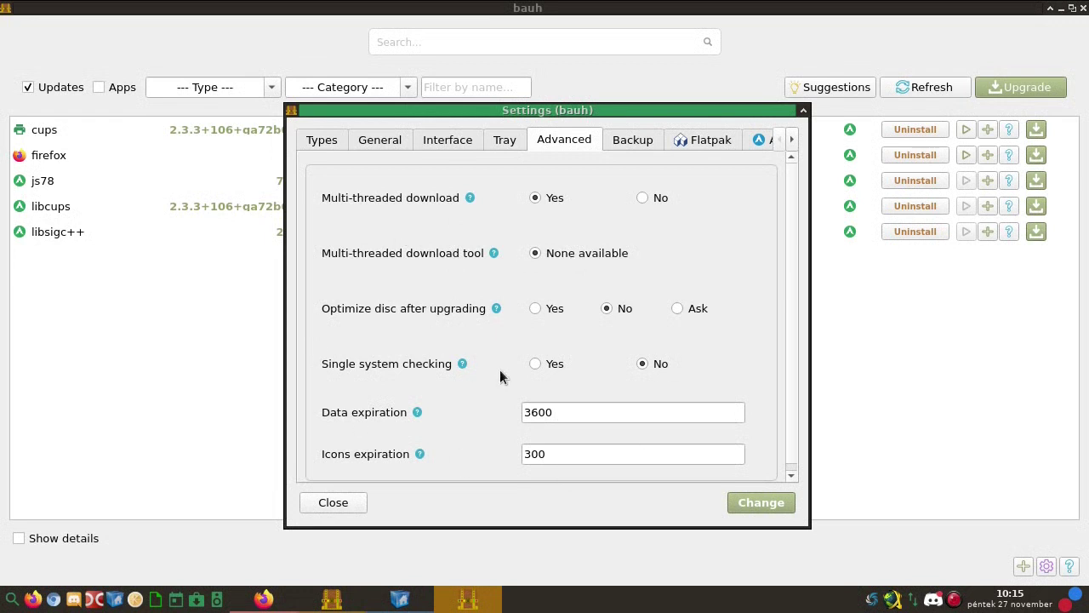
key(ctrl+Tab)
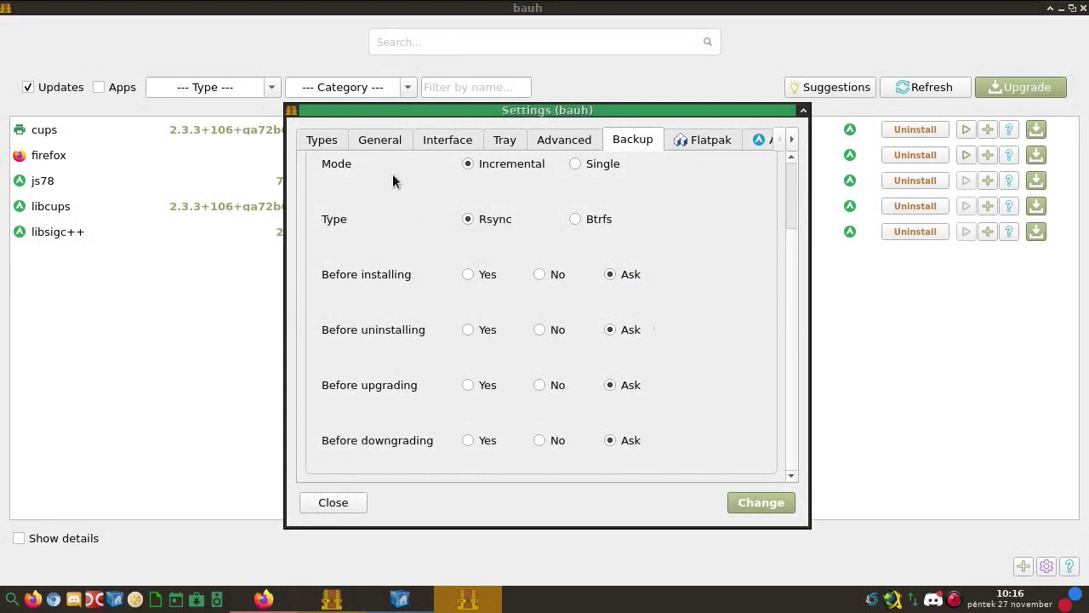
Step: Review the backup mode, type and the options for before installing, uninstalling, upgrading and downgrading
scroll(616, 205, up, 2)
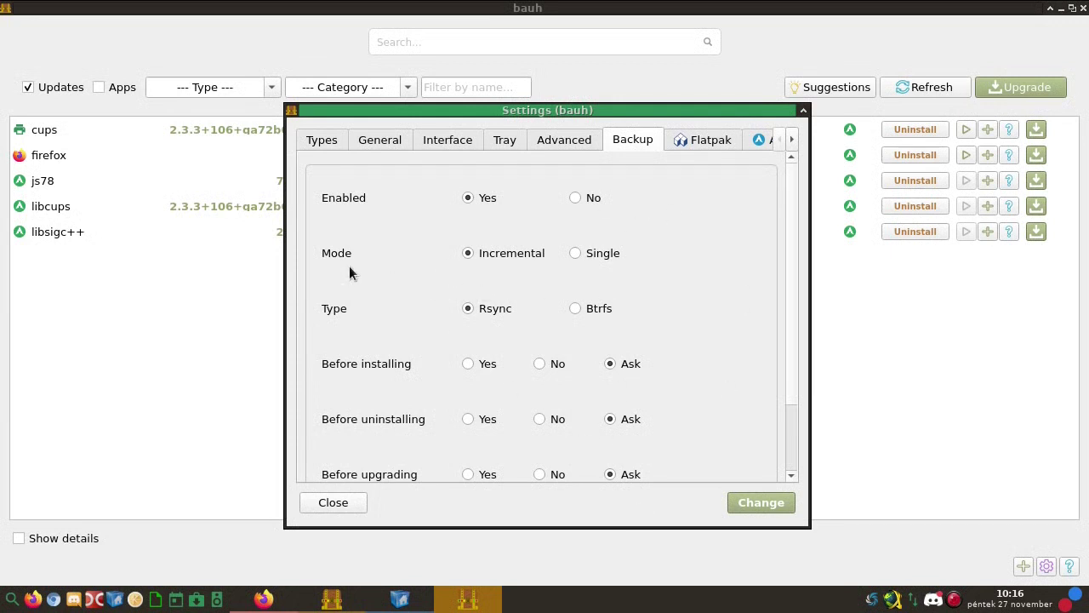
scroll(348, 270, down, 1)
scroll(348, 270, up, 1)
scroll(494, 310, down, 1)
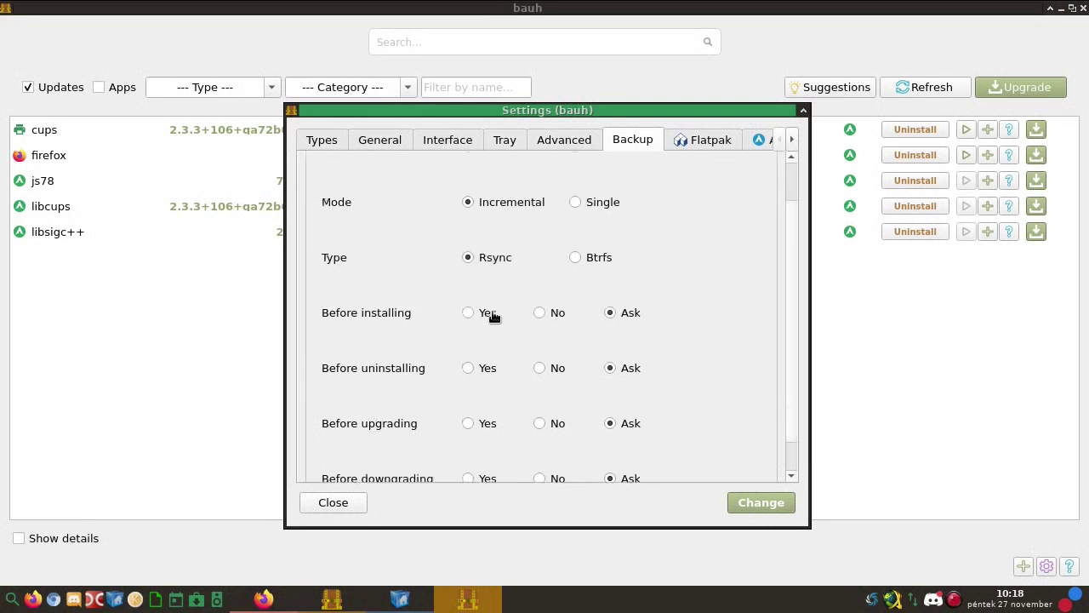
scroll(495, 312, down, 1)
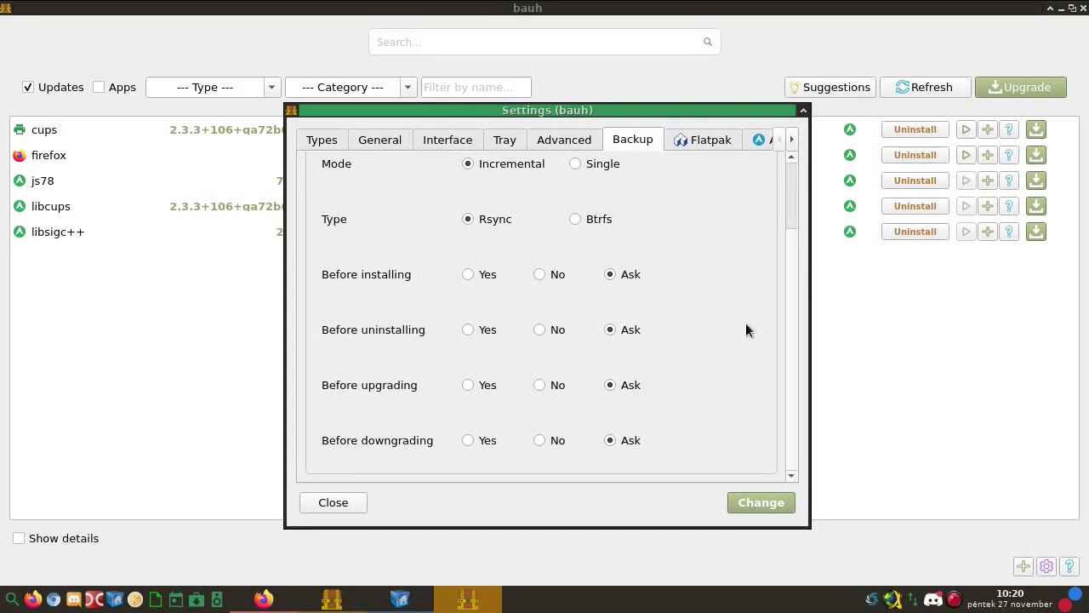
Step: Look through the Flatpak installation level and the Arch package settings, widening the settings dialog
click(705, 142)
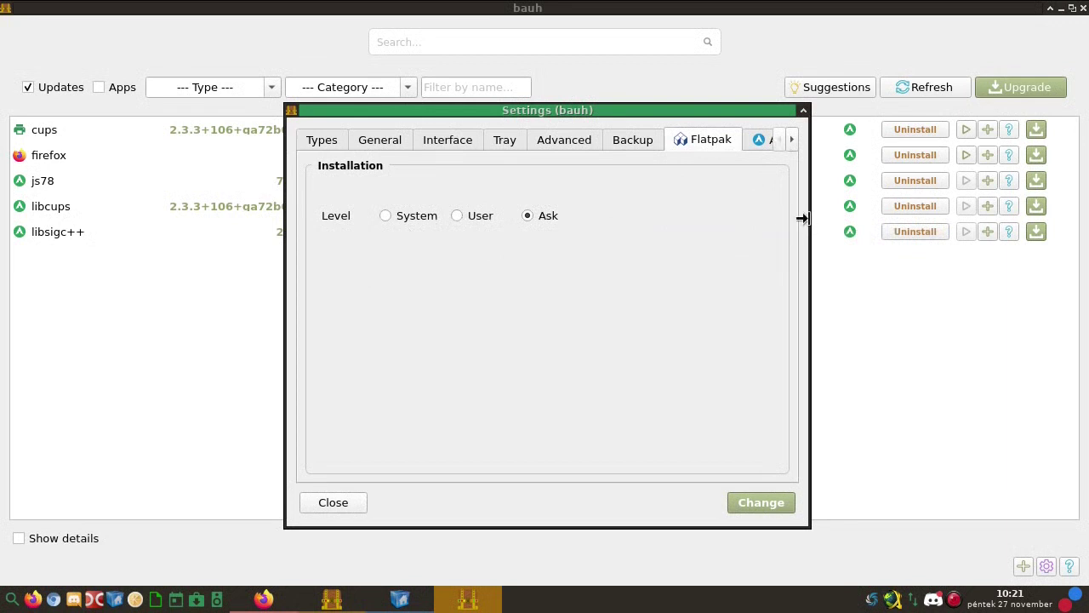
drag(899, 222, 904, 219)
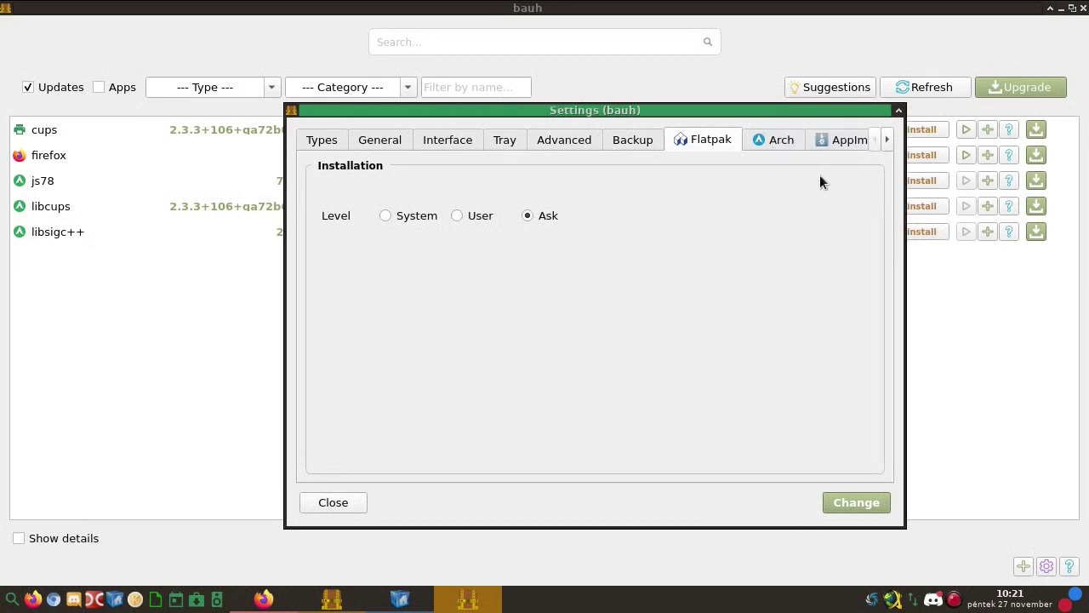
click(771, 138)
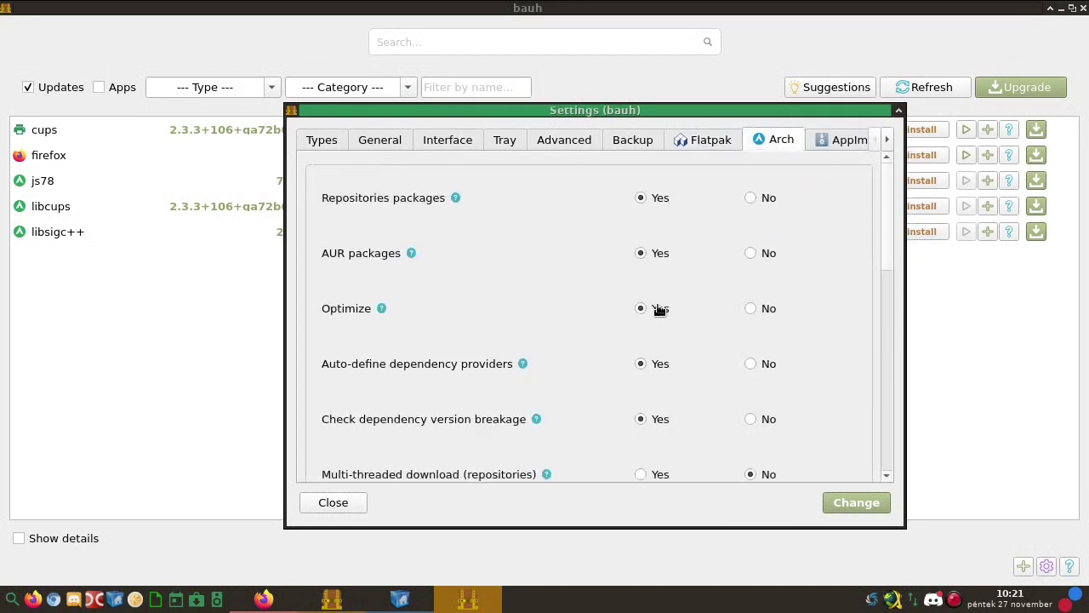
scroll(660, 310, down, 8)
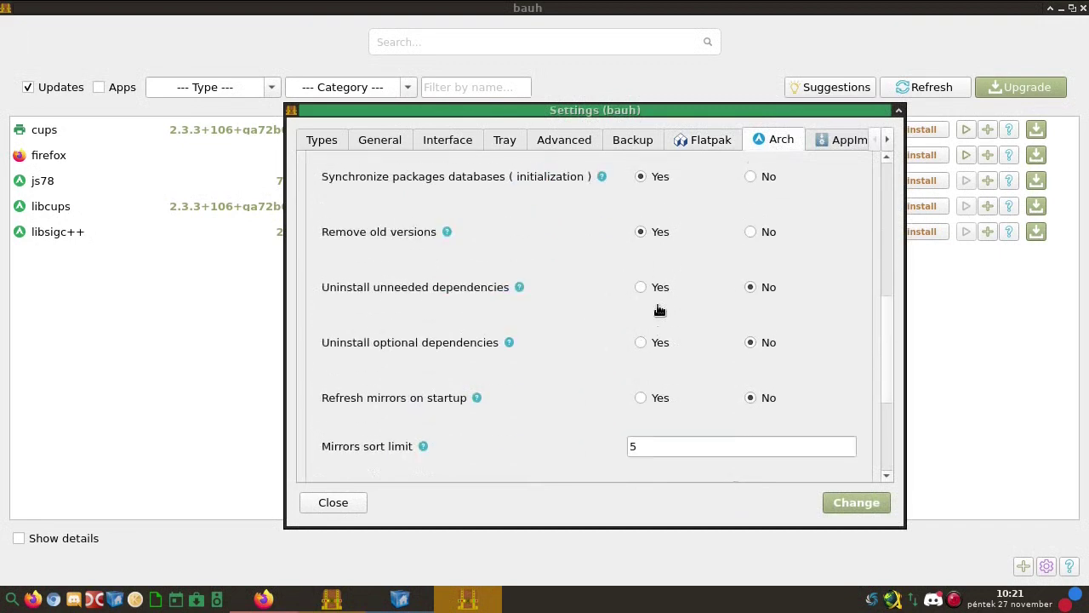
scroll(660, 310, up, 8)
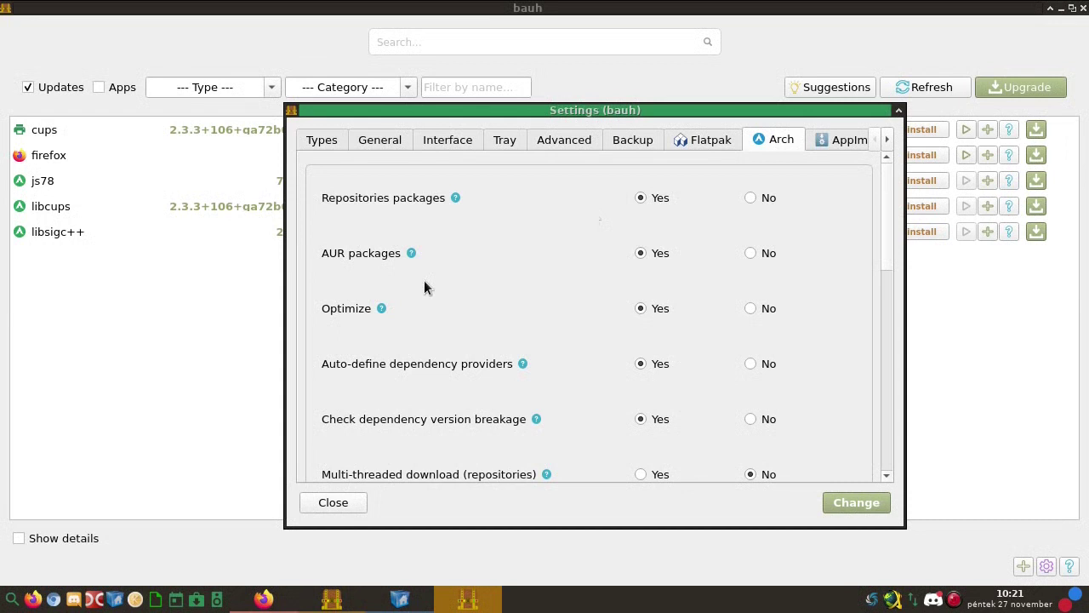
scroll(425, 282, down, 3)
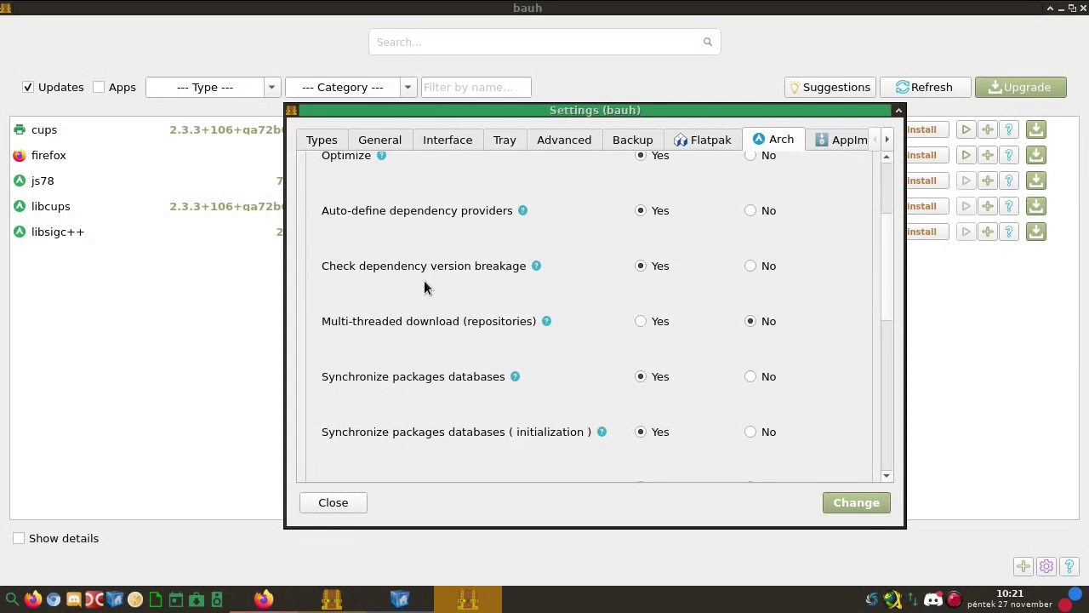
Step: View the AppImage database update settings, save the changed settings and decline restarting the application
click(844, 141)
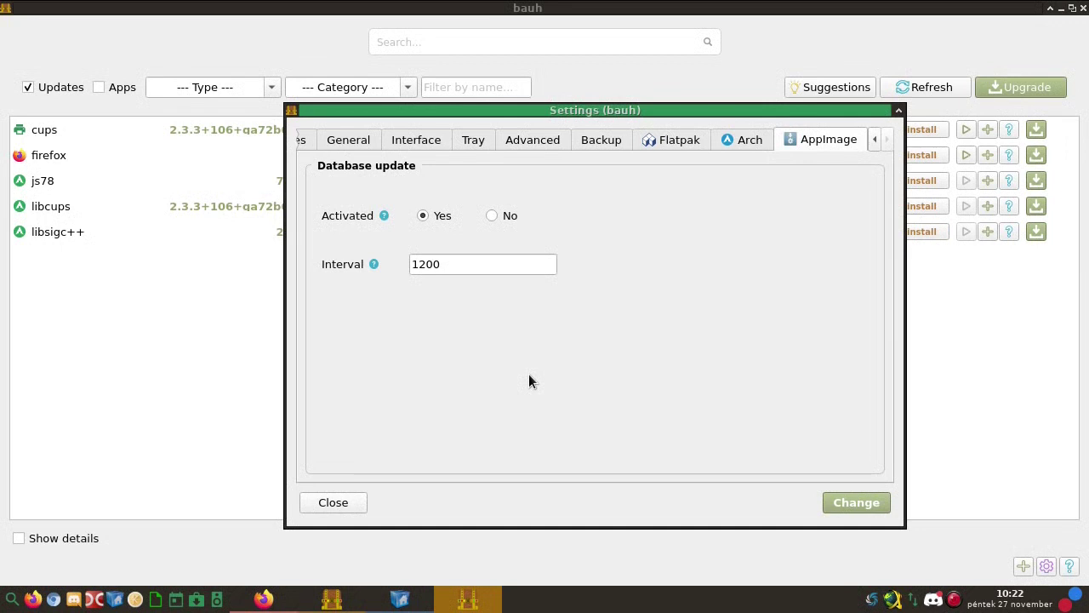
click(854, 502)
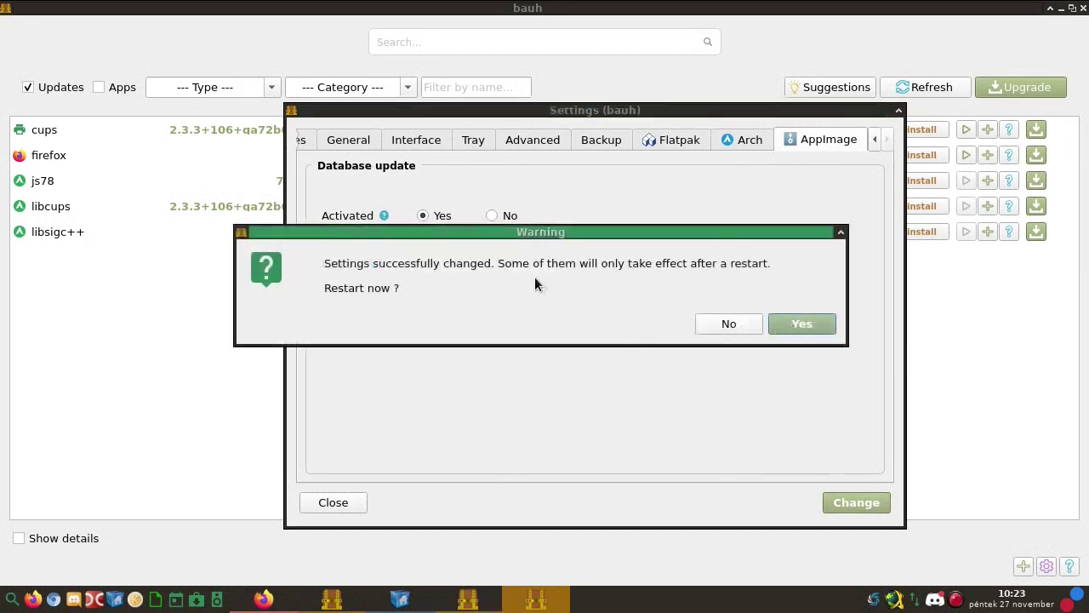
click(730, 325)
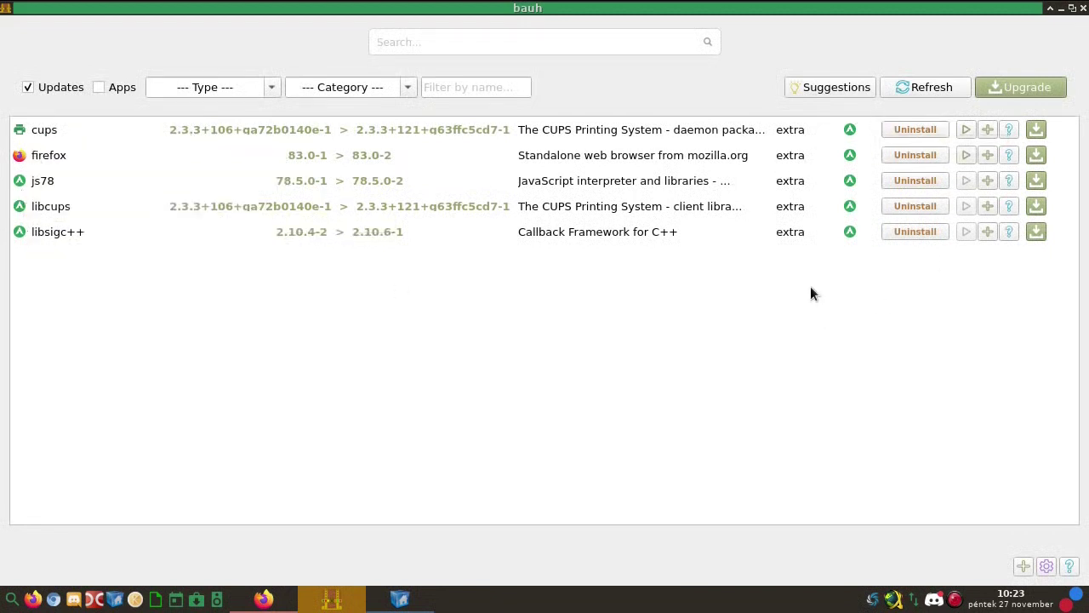
Step: Start upgrading all the selected applications, confirm the upgrade and enter the account password
click(1037, 179)
click(1006, 84)
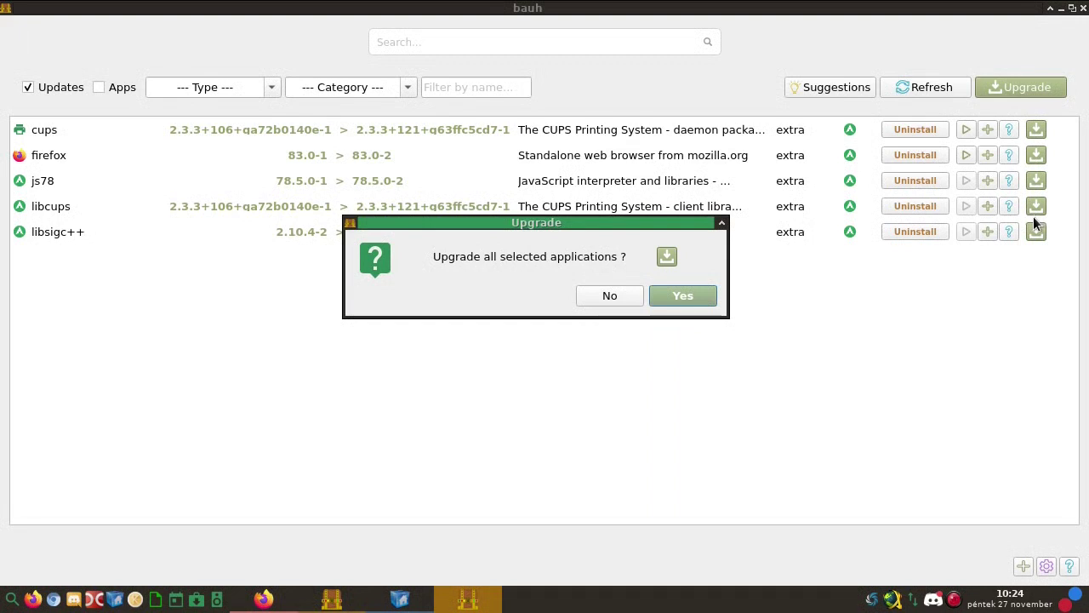
click(686, 292)
click(685, 295)
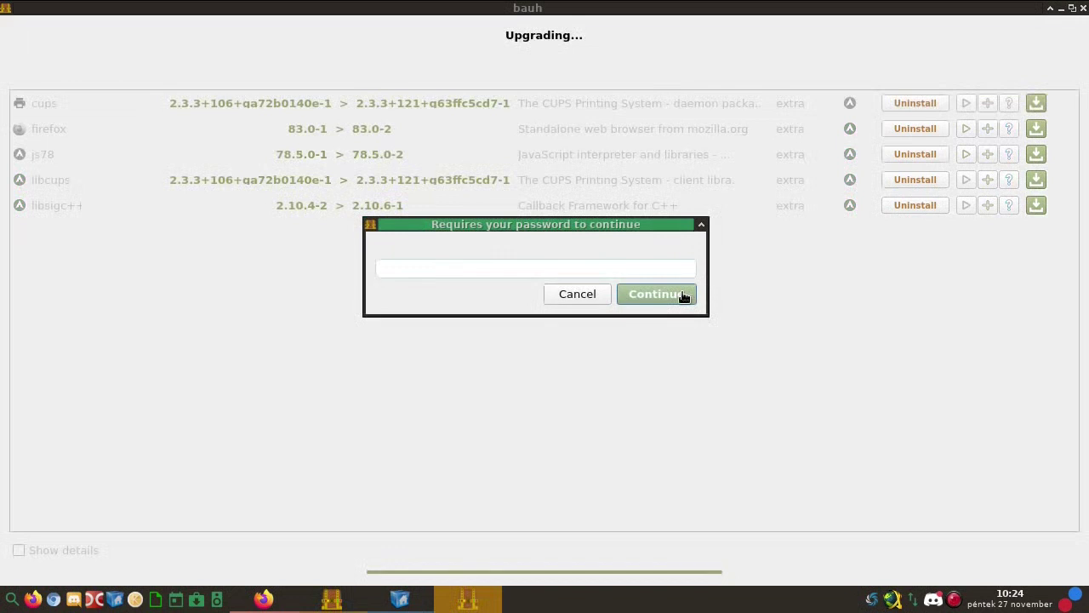
text(*******)
click(689, 294)
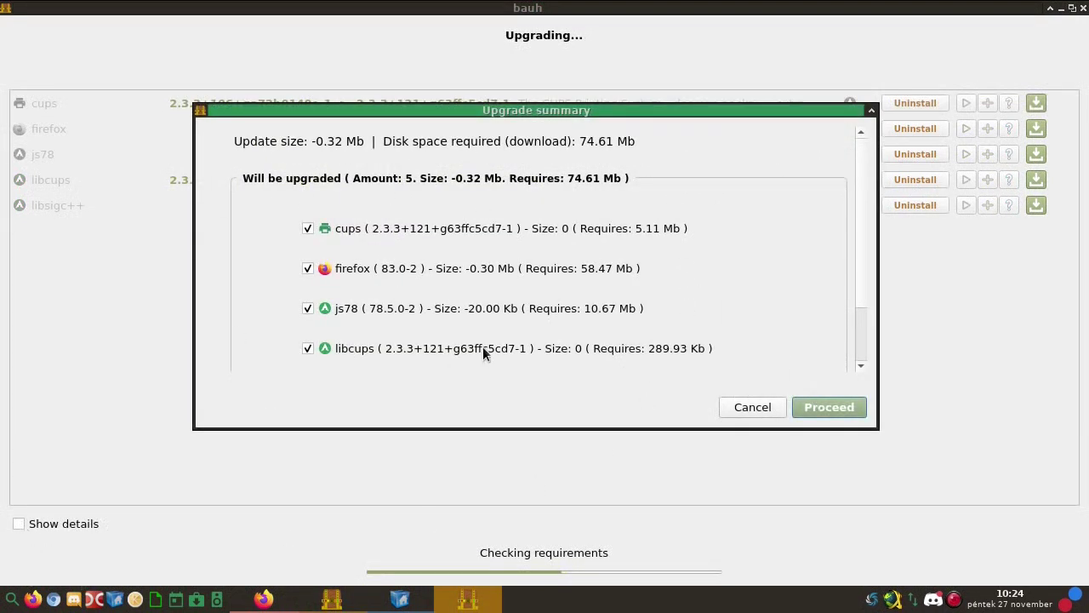
Step: Proceed with the upgrade after checking its summary, generate a system copy beforehand and show the process details
drag(857, 284, 857, 353)
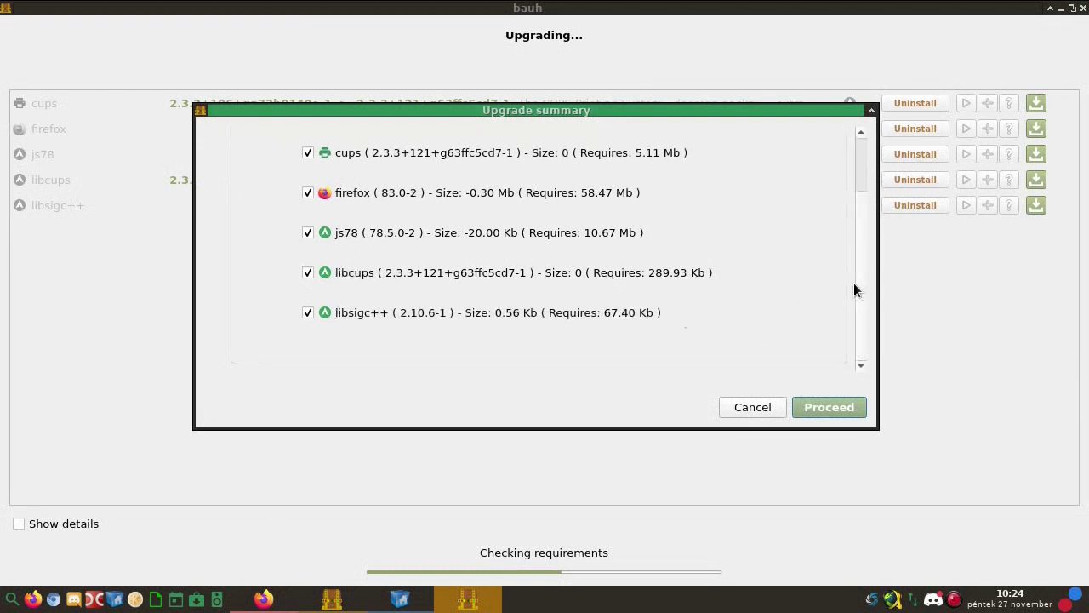
click(829, 407)
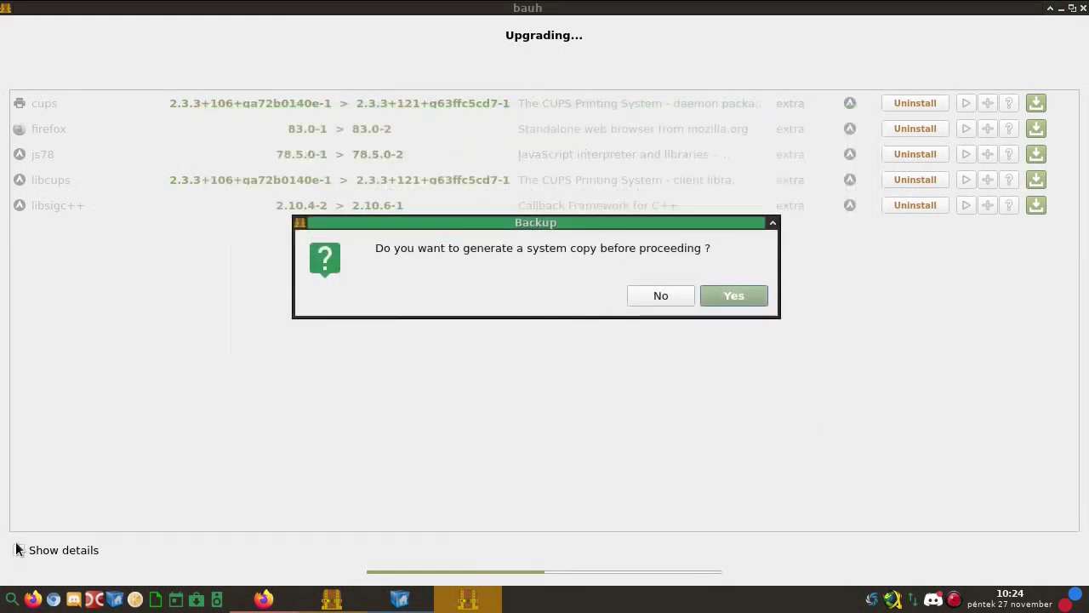
click(741, 298)
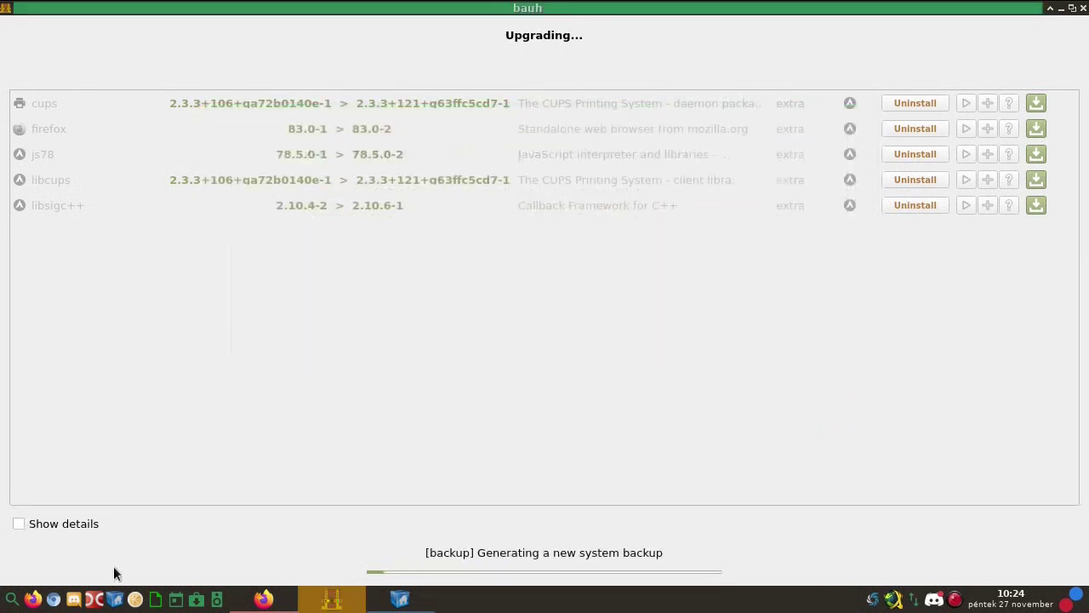
click(36, 526)
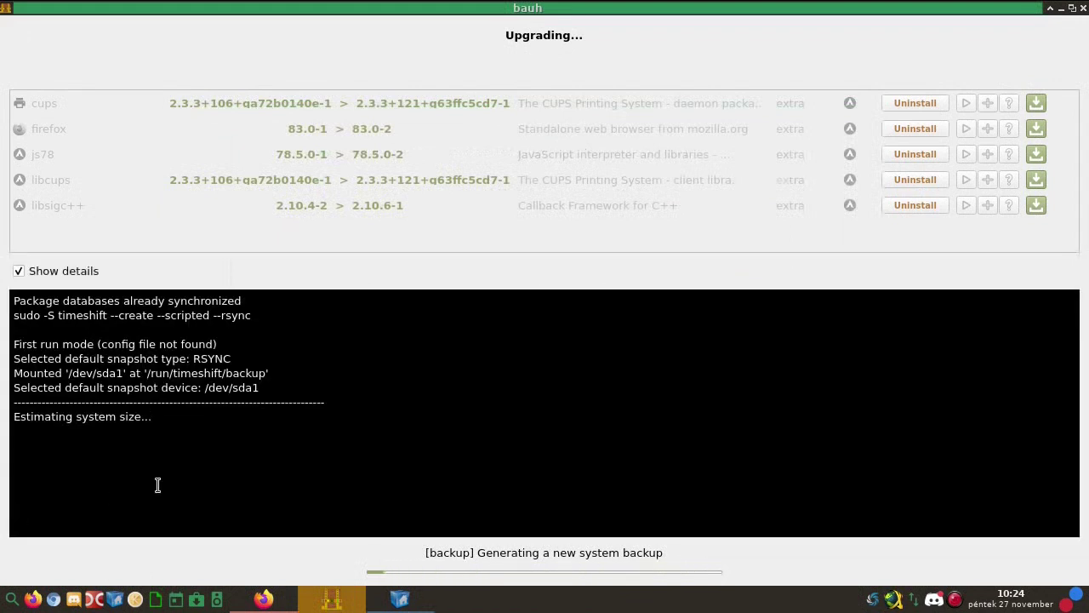